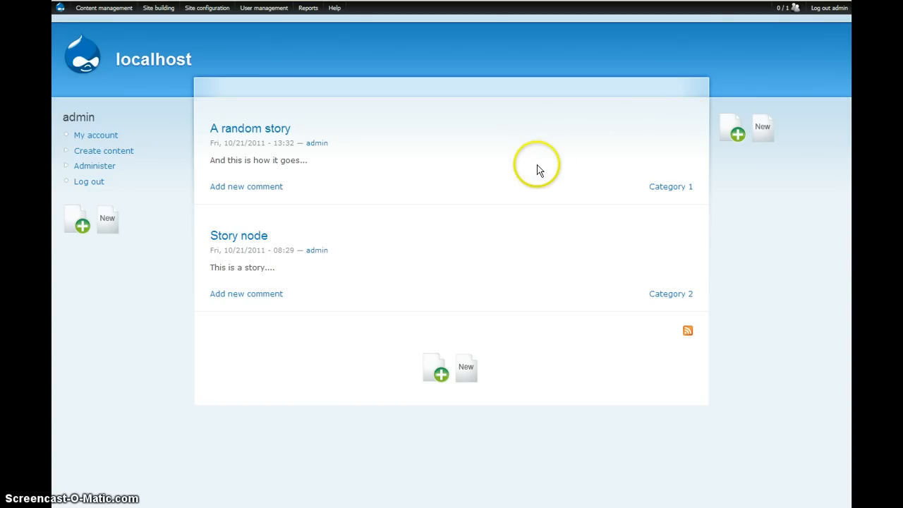
Insert the Powered by Drupal block twice into the right sidebar hotblock.
{"action": "left_click", "coordinate": [734, 136]}
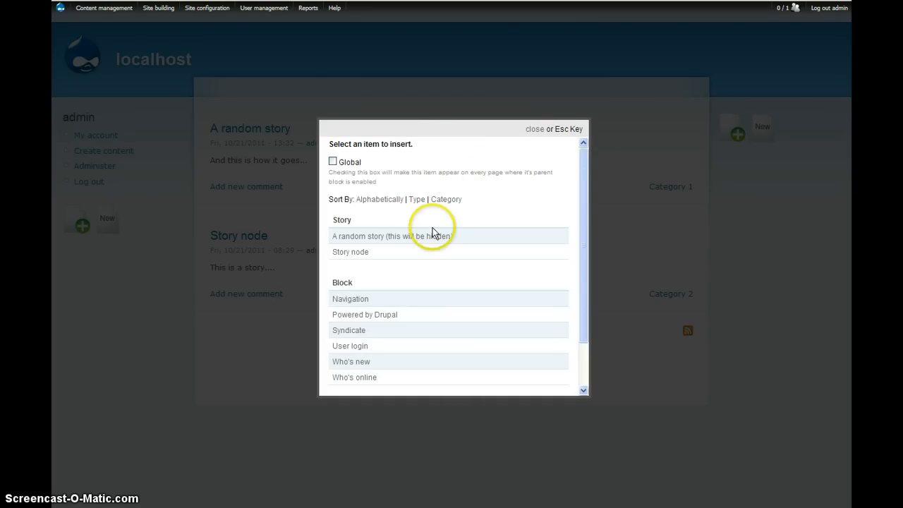
{"action": "left_click", "coordinate": [376, 319]}
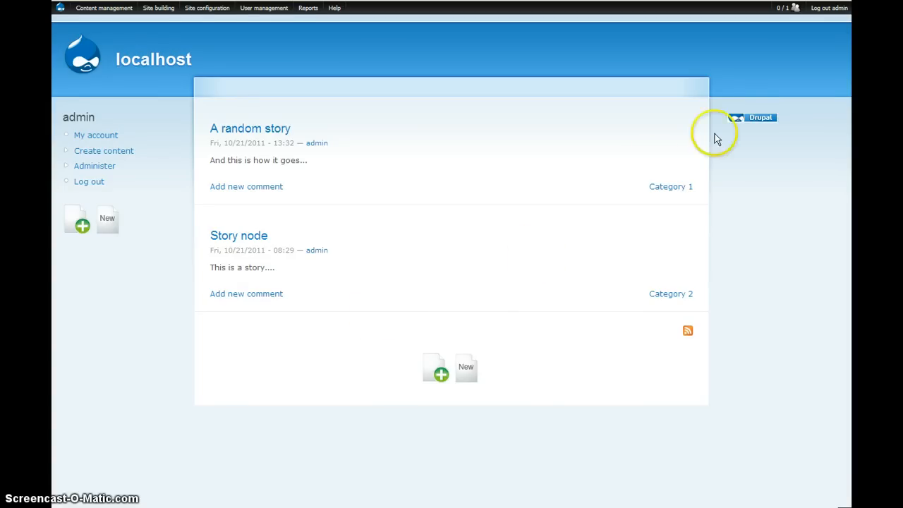
{"action": "left_click", "coordinate": [737, 157]}
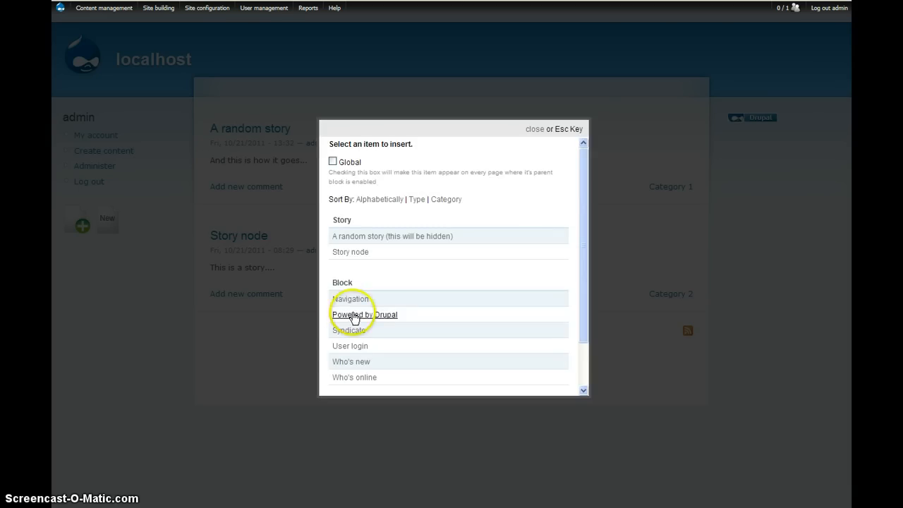
{"action": "left_click", "coordinate": [353, 318]}
Insert the stories "A random story (this will be hidden)" and "Story node" into the right sidebar hotblock.
{"action": "mouse_move", "coordinate": [733, 127]}
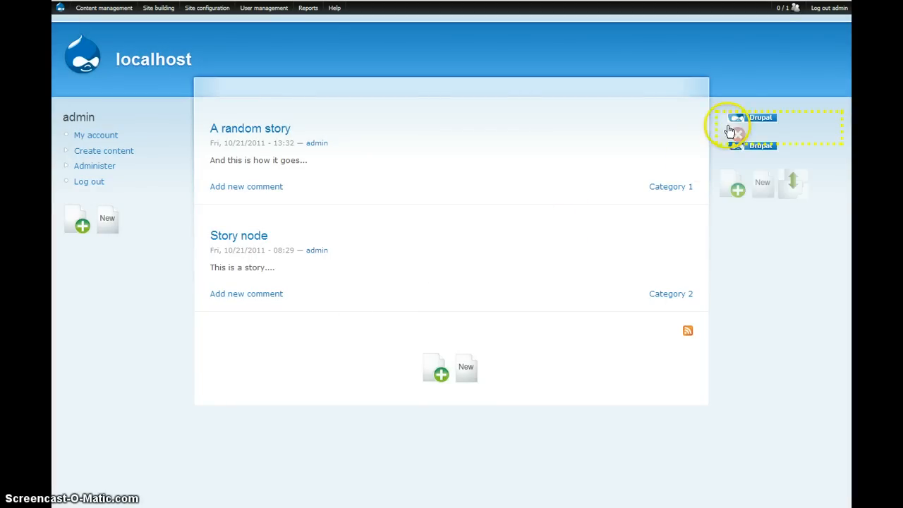
{"action": "left_click", "coordinate": [734, 185]}
{"action": "left_click", "coordinate": [355, 240]}
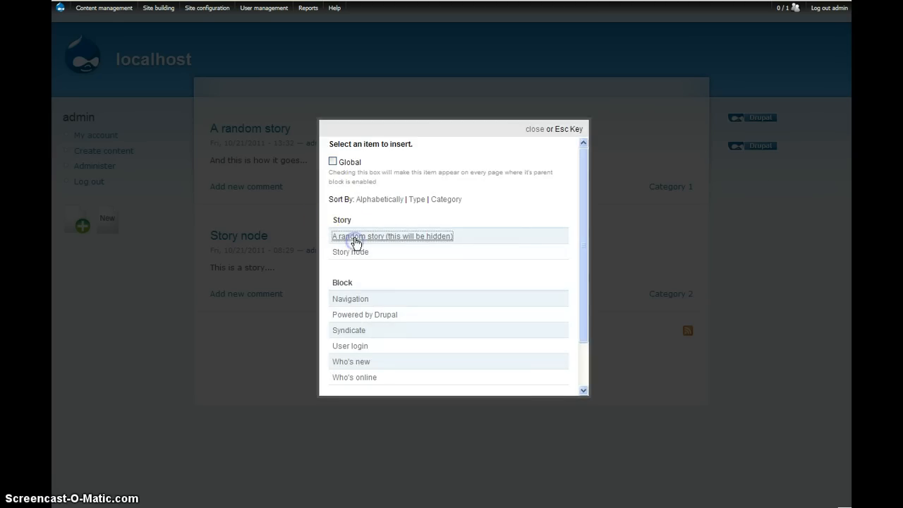
{"action": "left_click", "coordinate": [732, 308]}
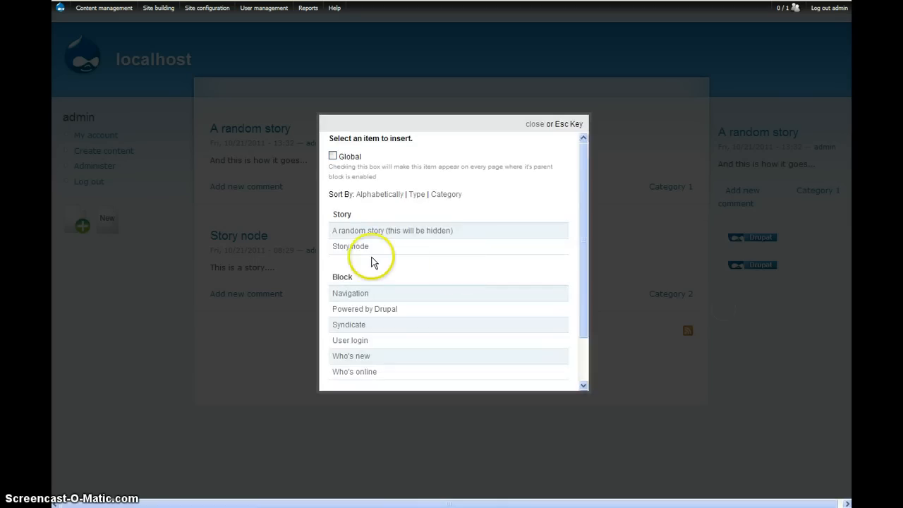
{"action": "left_click", "coordinate": [357, 247]}
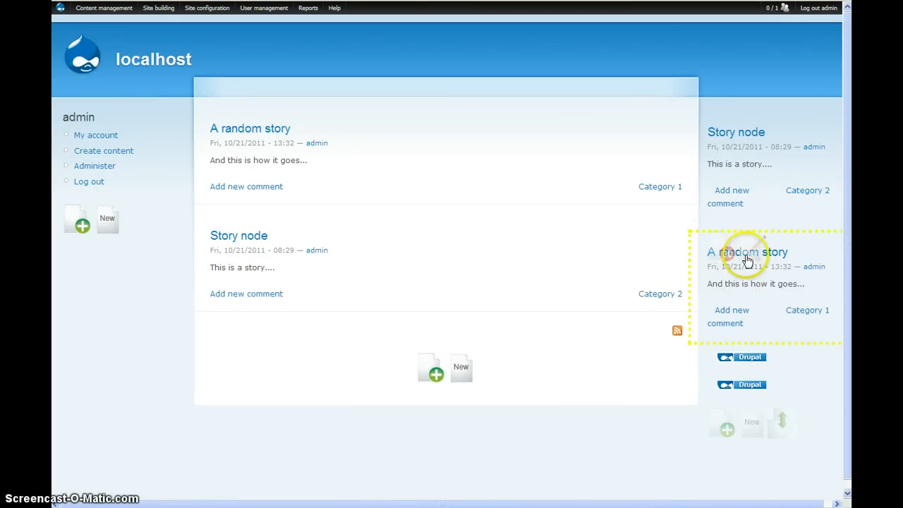
Remove "A random story" from the right sidebar hotblock, and save a new order with both Powered by Drupal blocks above "Story node".
{"action": "left_click", "coordinate": [725, 252]}
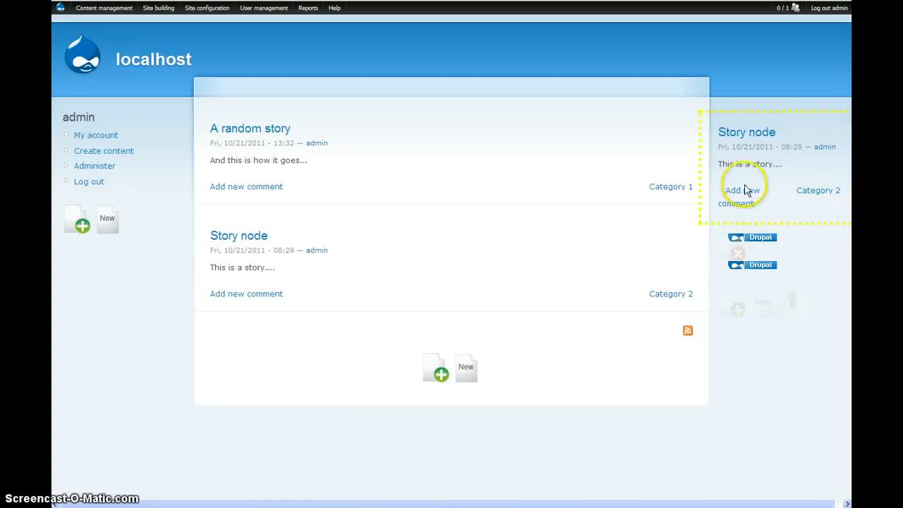
{"action": "left_click", "coordinate": [791, 298]}
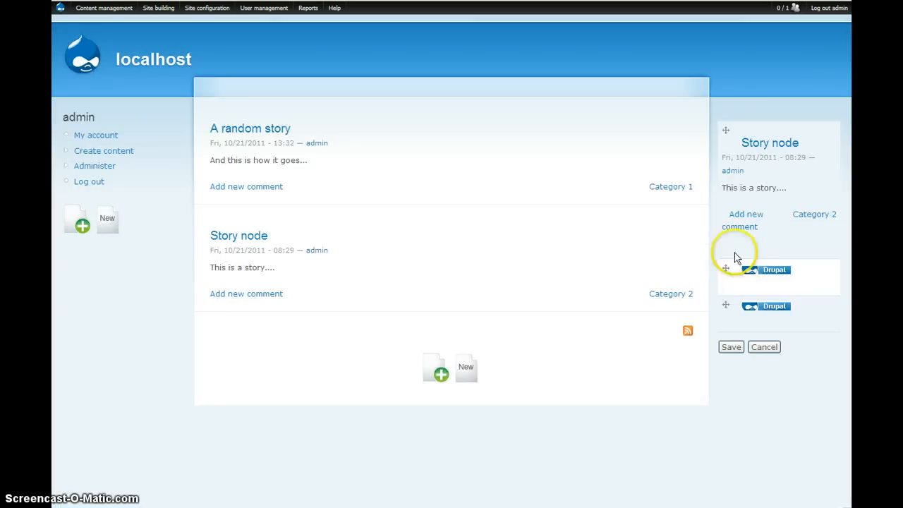
{"action": "left_click_drag", "start_coordinate": [727, 266], "coordinate": [727, 185]}
{"action": "left_click_drag", "start_coordinate": [726, 318], "coordinate": [727, 240]}
{"action": "left_click", "coordinate": [732, 416]}
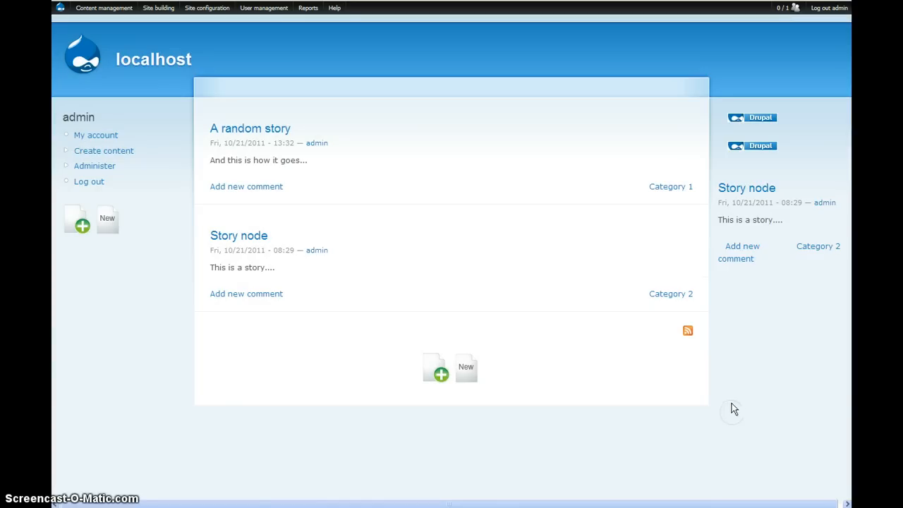
View the options for creating a new item in the right sidebar hotblock, and close them without creating anything.
{"action": "mouse_move", "coordinate": [738, 164]}
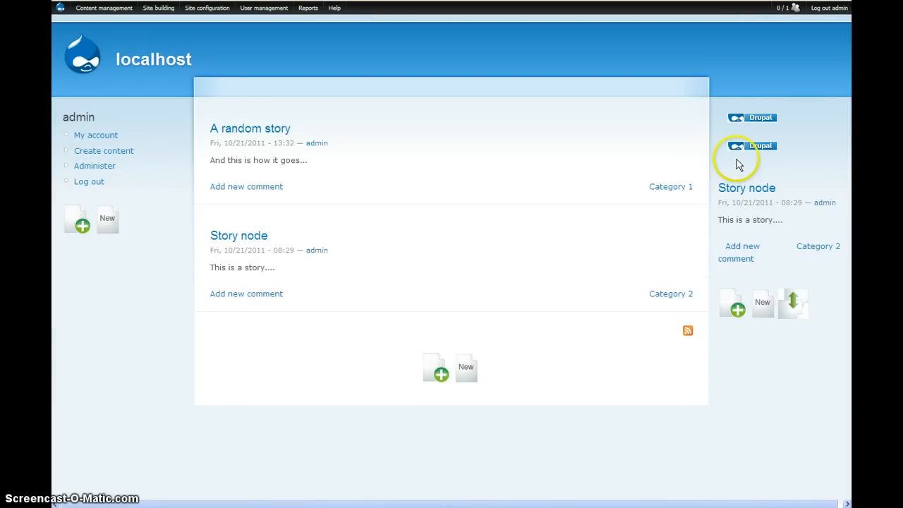
{"action": "left_click", "coordinate": [762, 313]}
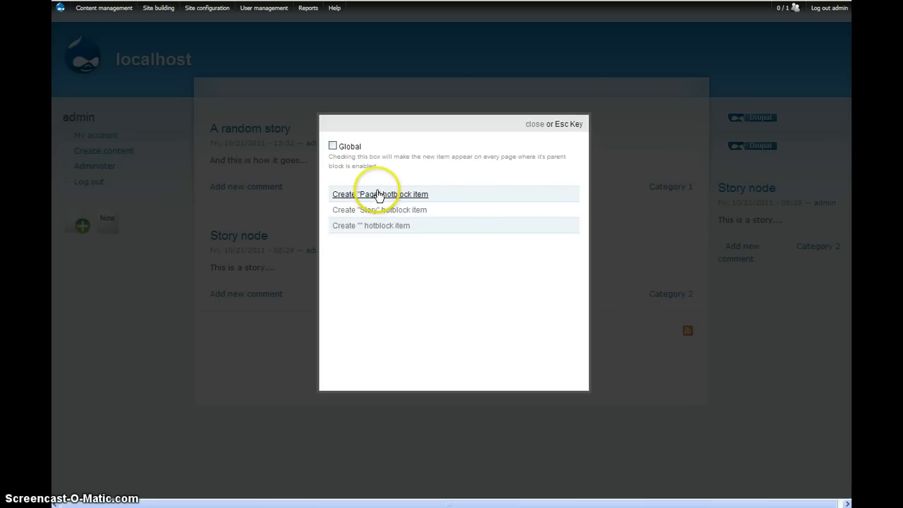
{"action": "left_click", "coordinate": [533, 124]}
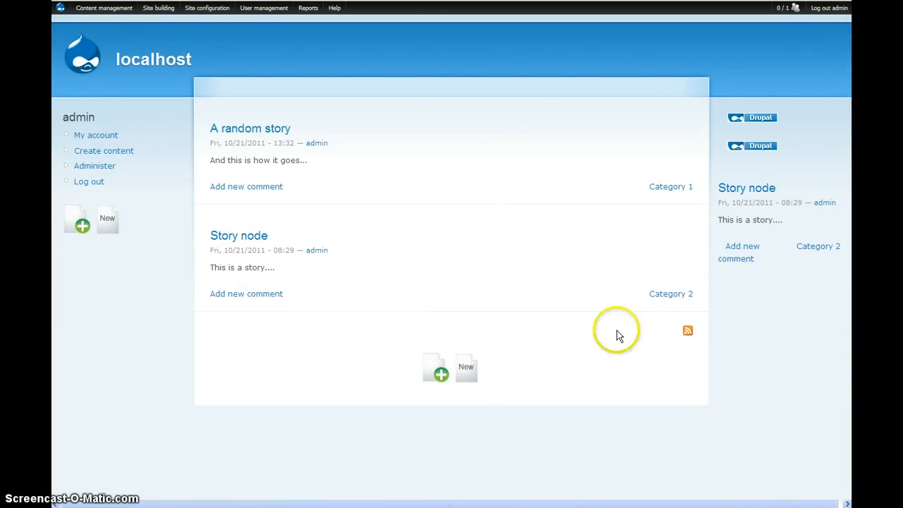
Examine the items insertable into the right sidebar hotblock sorted alphabetically, by type and by category, expanding Category 1 and Category 2.
{"action": "mouse_move", "coordinate": [759, 145]}
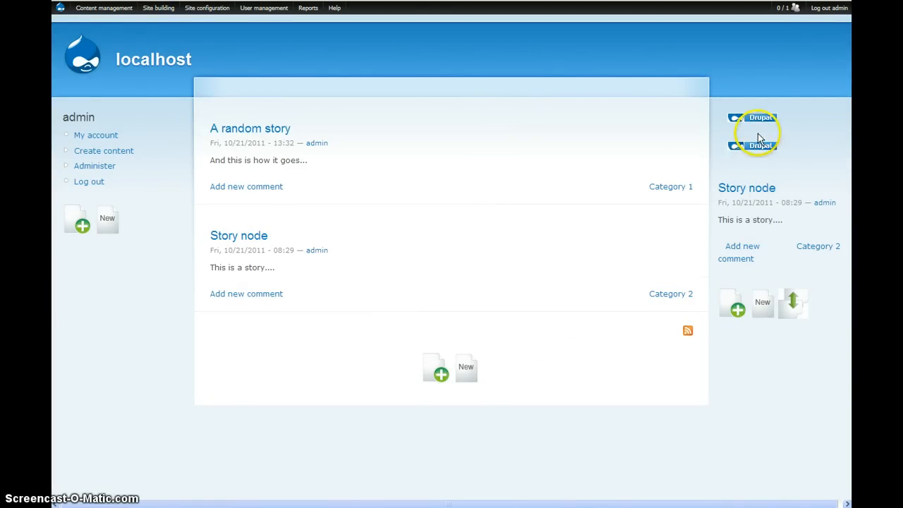
{"action": "left_click", "coordinate": [733, 308]}
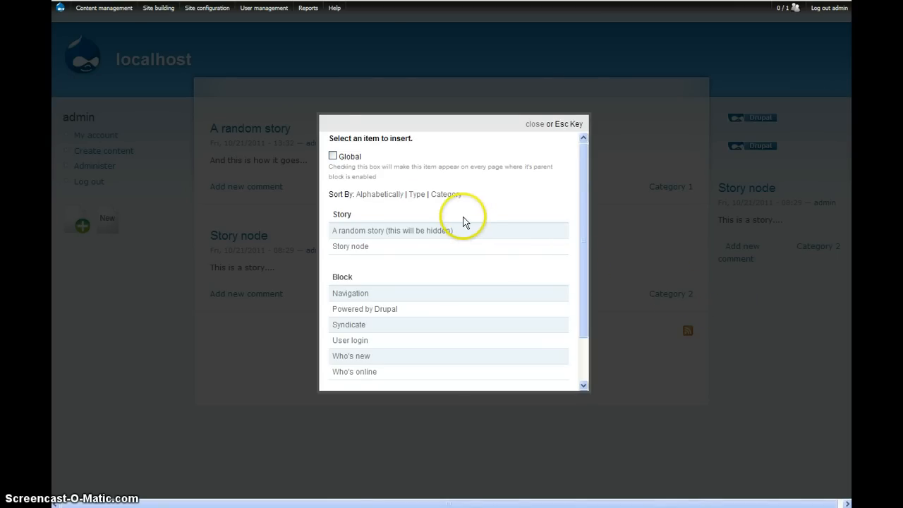
{"action": "scroll", "coordinate": [397, 226], "scroll_direction": "down", "scroll_amount": 1}
{"action": "scroll", "coordinate": [391, 204], "scroll_direction": "up", "scroll_amount": 1}
{"action": "left_click", "coordinate": [386, 194]}
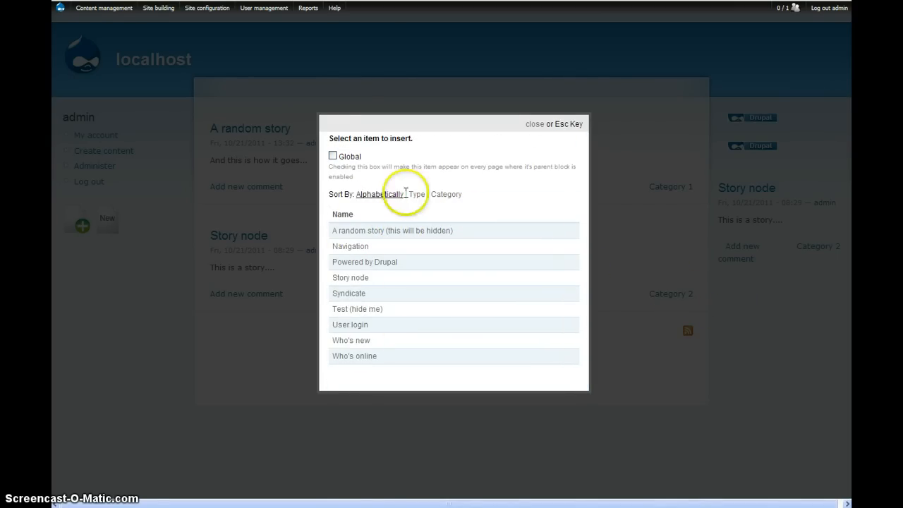
{"action": "left_click", "coordinate": [411, 194]}
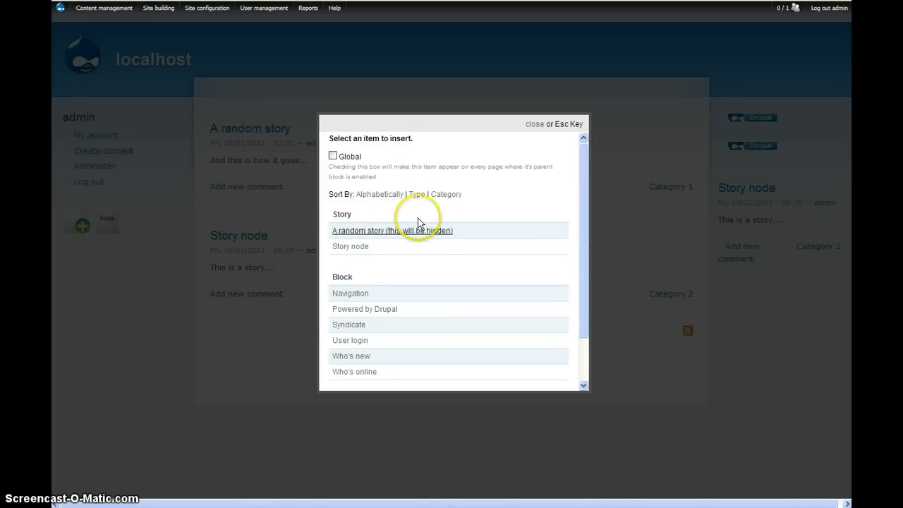
{"action": "left_click", "coordinate": [447, 195]}
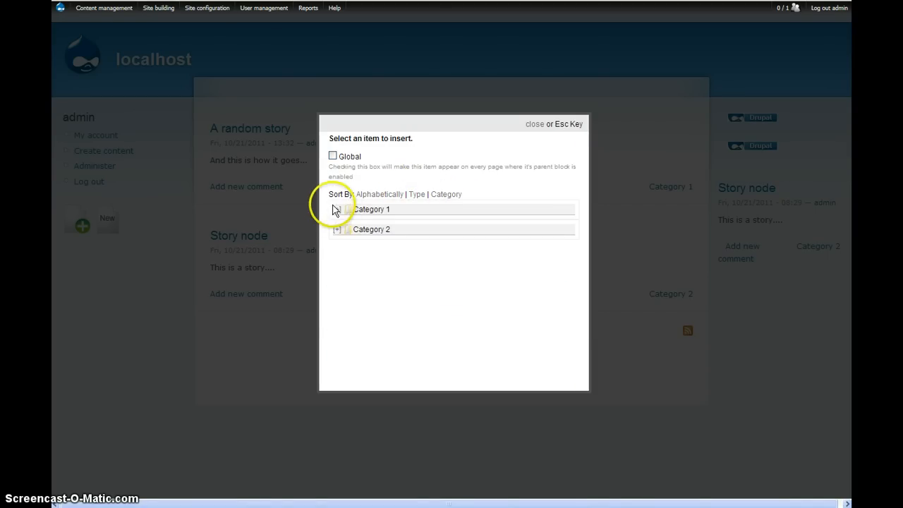
{"action": "left_click", "coordinate": [339, 209]}
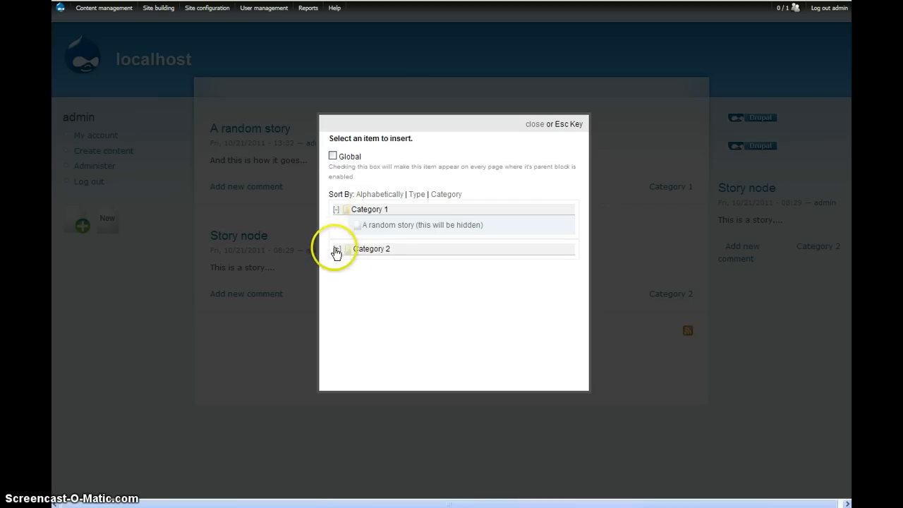
{"action": "left_click", "coordinate": [335, 249]}
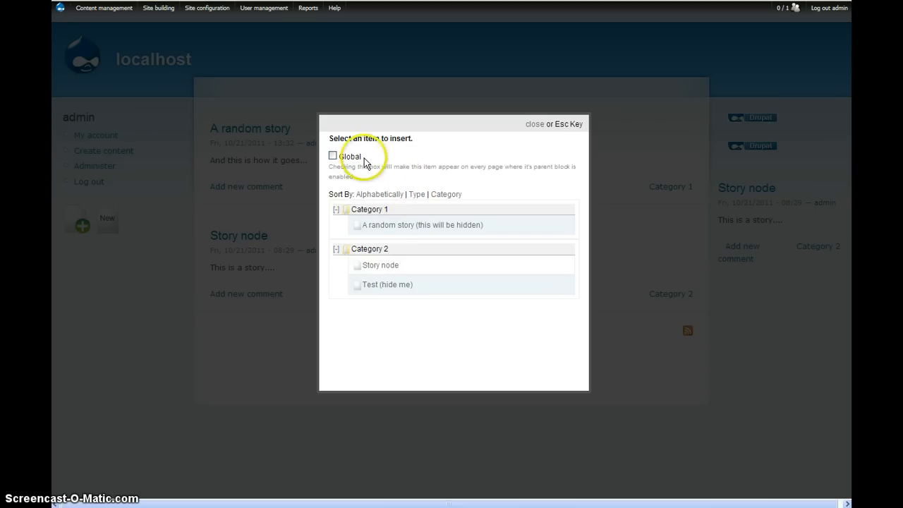
Sort the insertable items by type and insert "Story node" into the right sidebar hotblock as a Global item.
{"action": "left_click", "coordinate": [416, 195]}
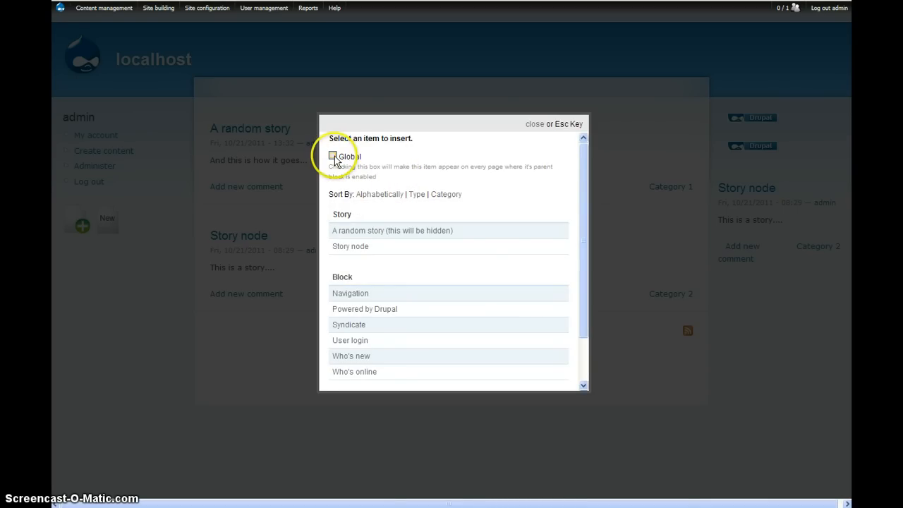
{"action": "left_click", "coordinate": [334, 157]}
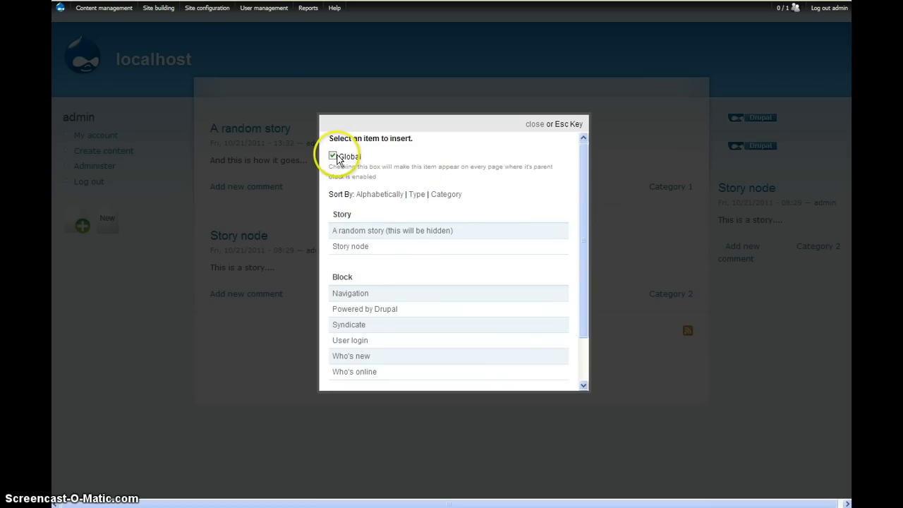
{"action": "left_click", "coordinate": [352, 247]}
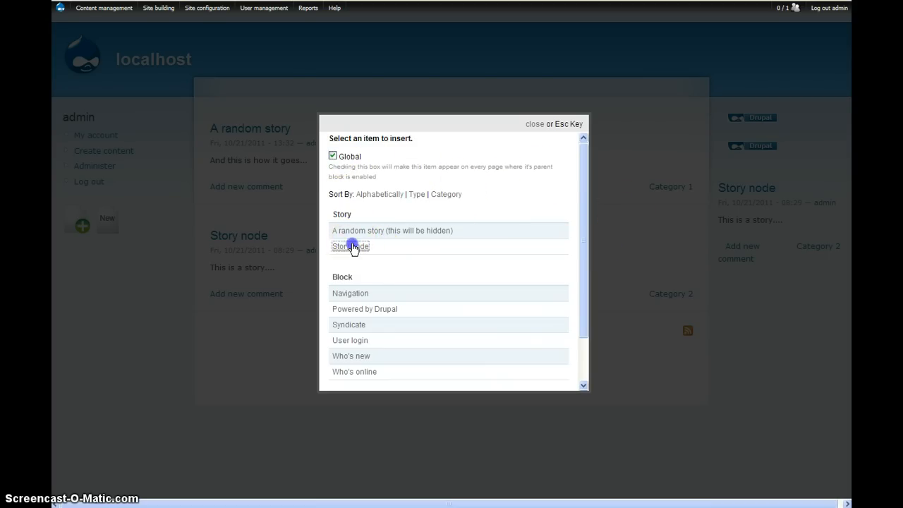
Visit the Administer page to check which right sidebar hotblock items appear there, and return to the front page.
{"action": "mouse_move", "coordinate": [713, 145]}
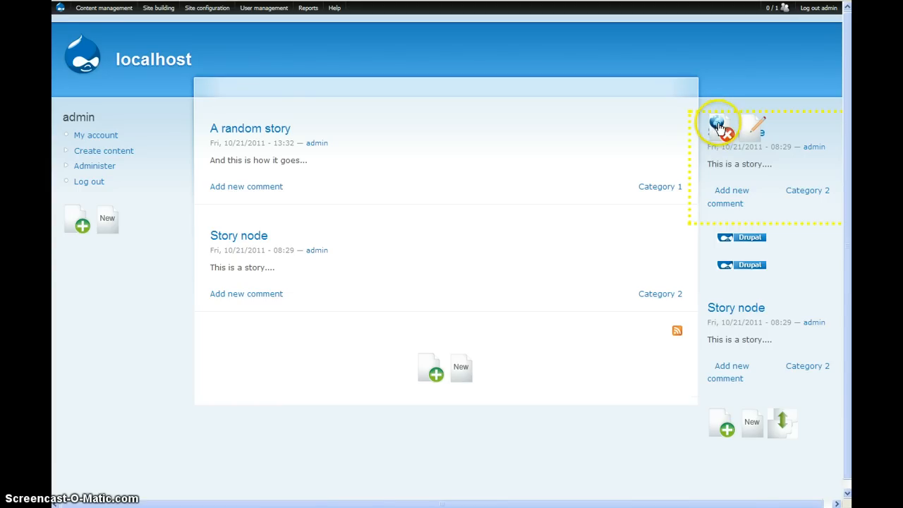
{"action": "mouse_move", "coordinate": [721, 244]}
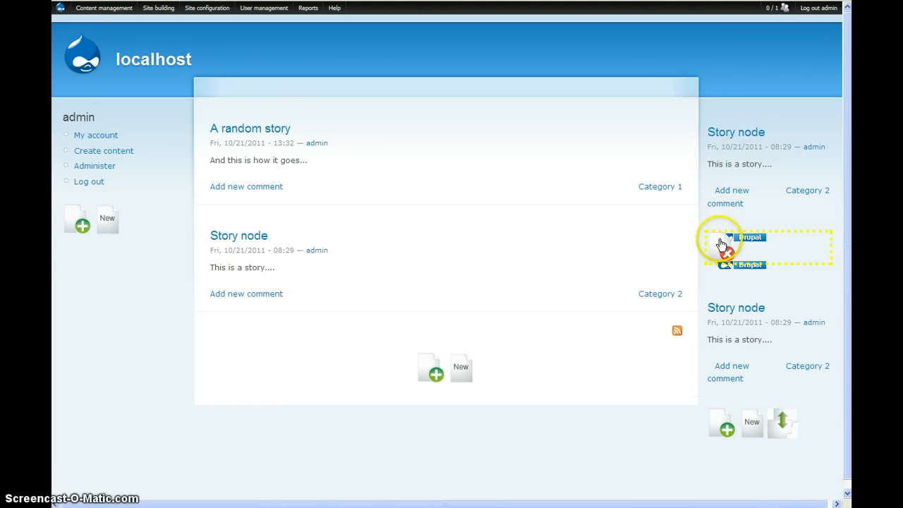
{"action": "left_click", "coordinate": [107, 167]}
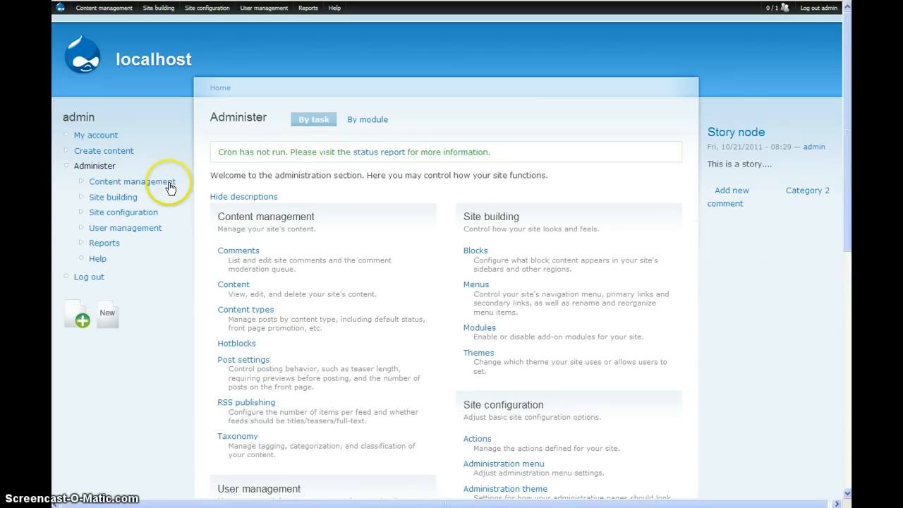
{"action": "mouse_move", "coordinate": [722, 174]}
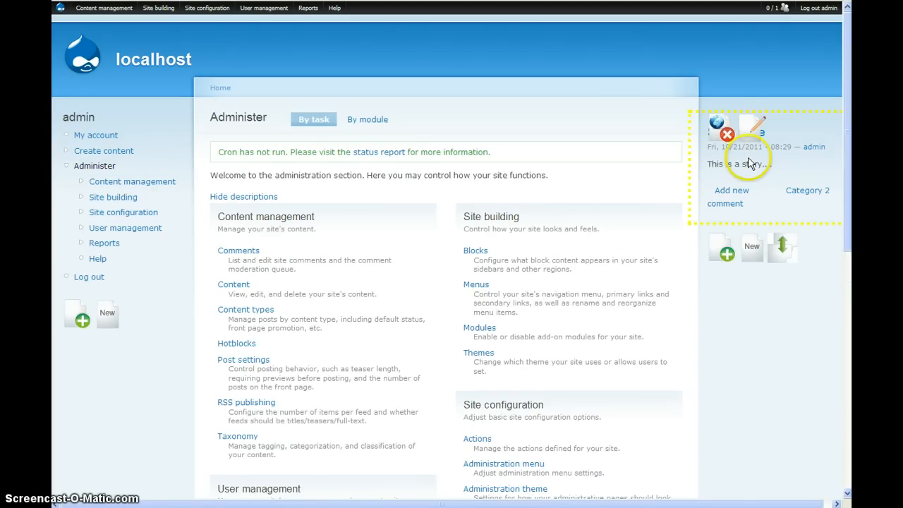
{"action": "left_click", "coordinate": [76, 56]}
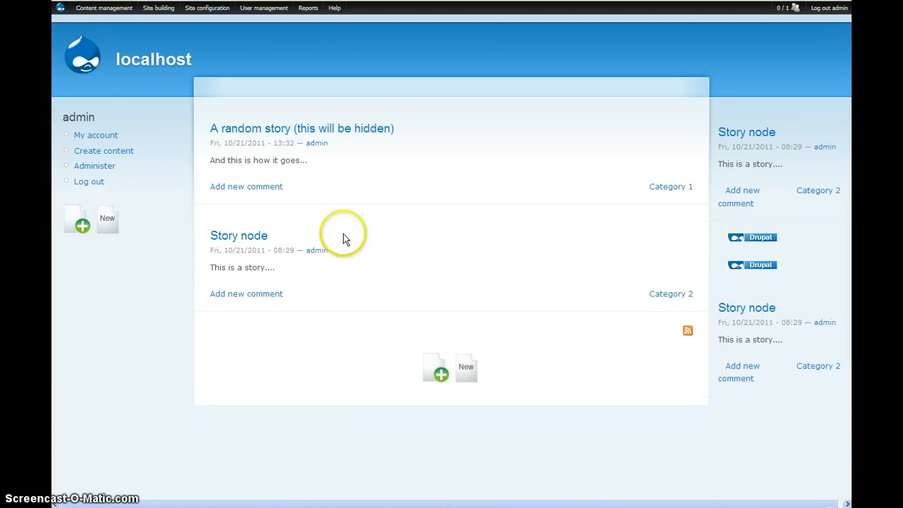
Insert the Who's new block once and the Who's online block twice into the hotblock below the front page stories.
{"action": "left_click", "coordinate": [436, 373]}
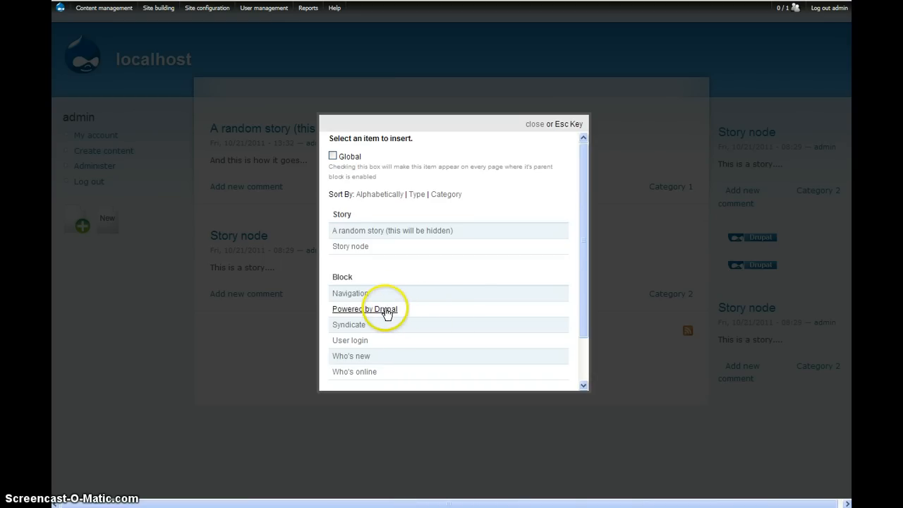
{"action": "left_click", "coordinate": [363, 359]}
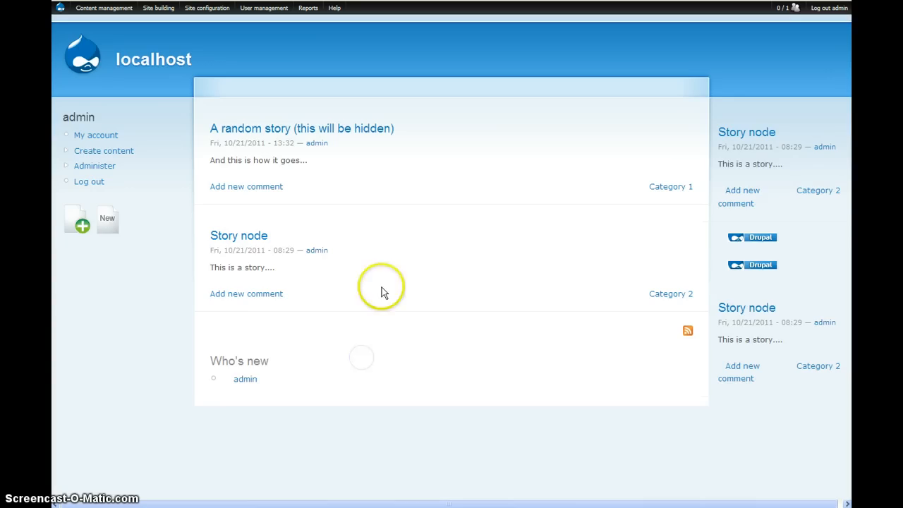
{"action": "mouse_move", "coordinate": [240, 360]}
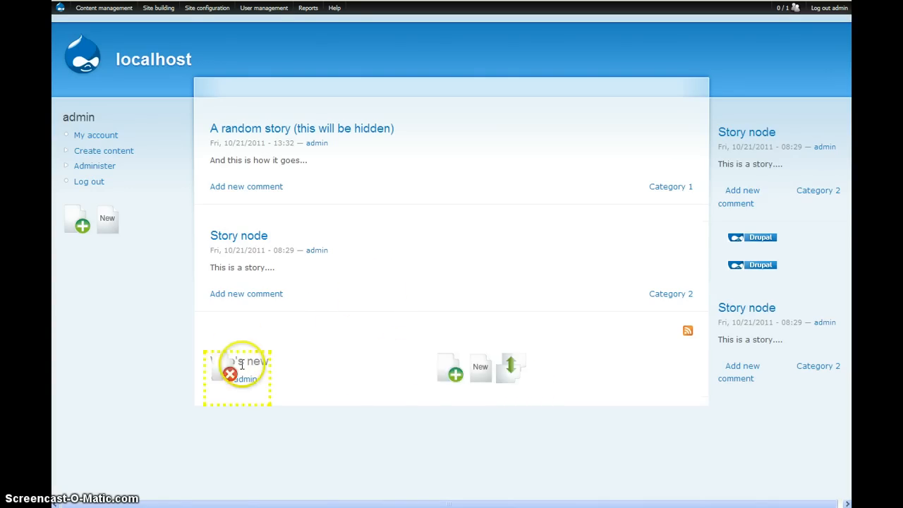
{"action": "left_click", "coordinate": [448, 372]}
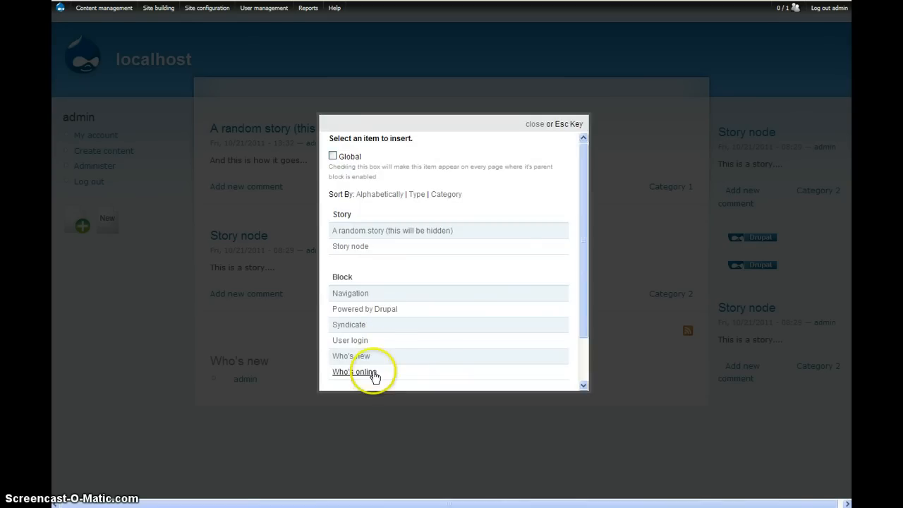
{"action": "left_click", "coordinate": [364, 372]}
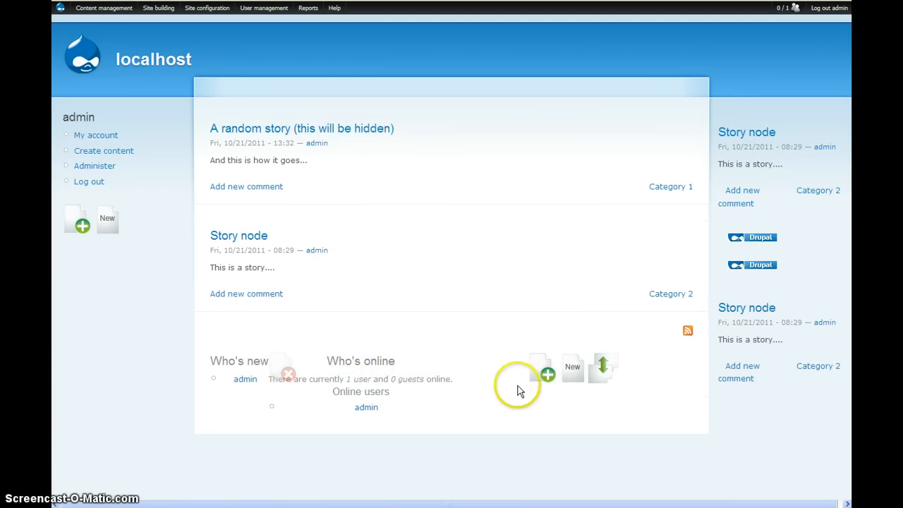
{"action": "left_click", "coordinate": [546, 374]}
{"action": "left_click", "coordinate": [357, 372]}
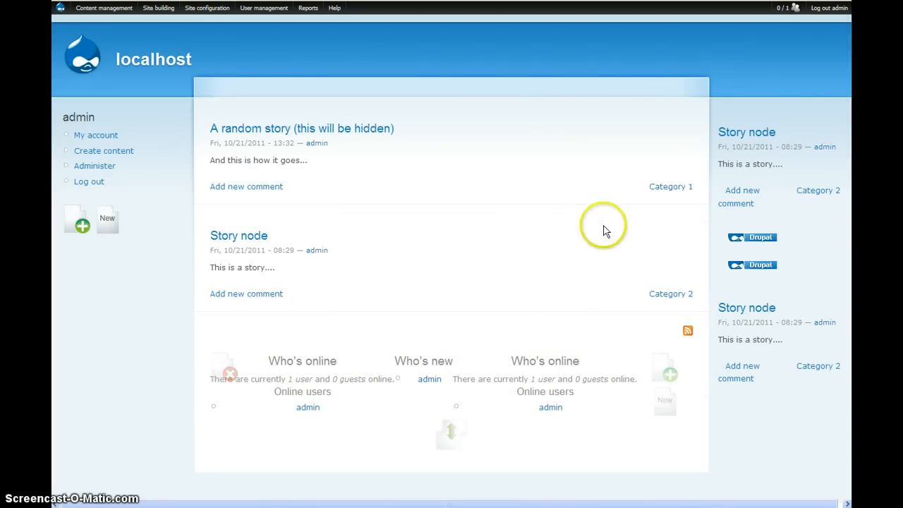
{"action": "left_click", "coordinate": [550, 224]}
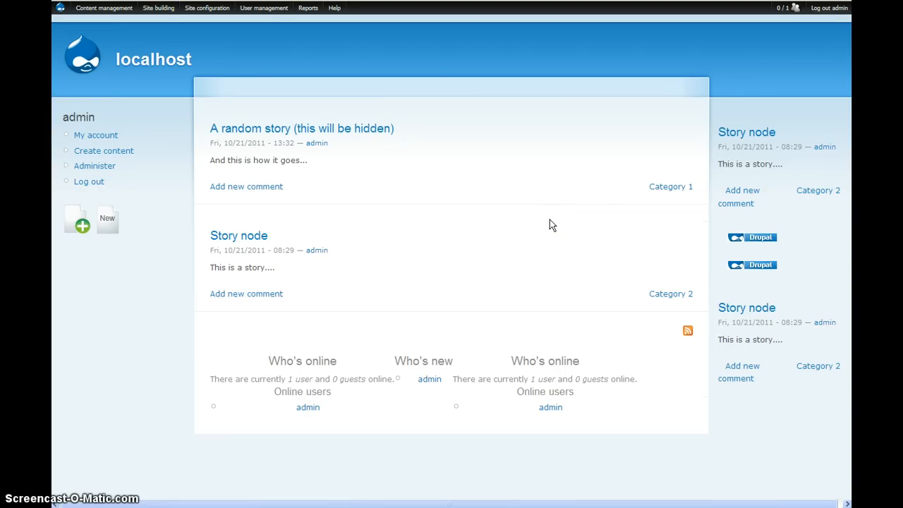
Open the Blocks administration page, examine which regions hold the hotblocks, and return to the front page.
{"action": "left_click_drag", "start_coordinate": [550, 224], "coordinate": [386, 244]}
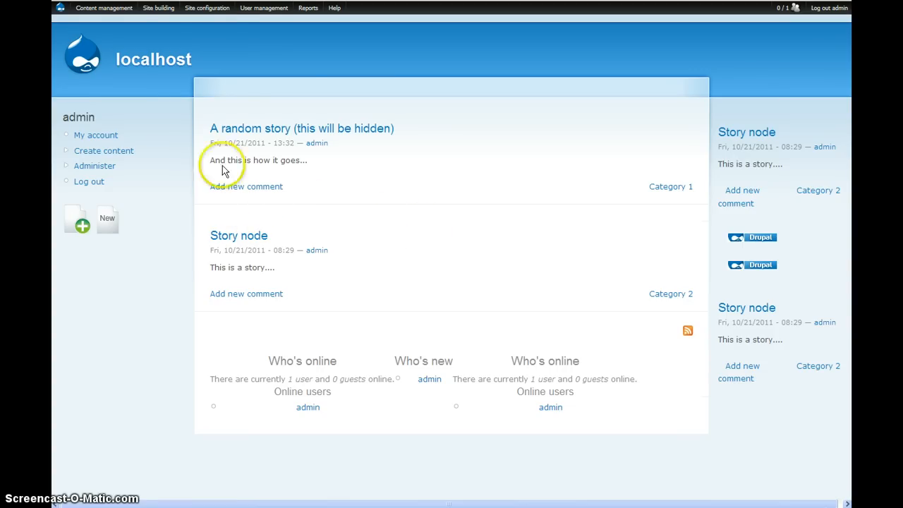
{"action": "mouse_move", "coordinate": [158, 14]}
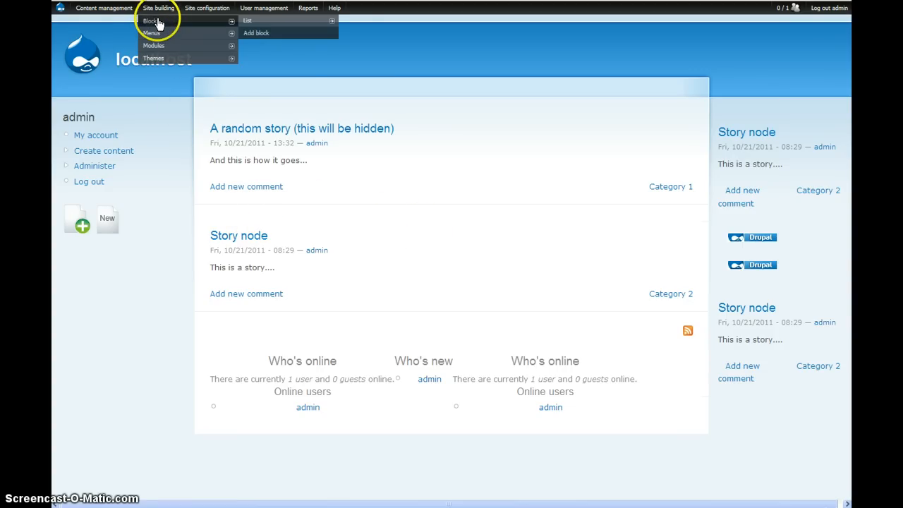
{"action": "left_click", "coordinate": [158, 22]}
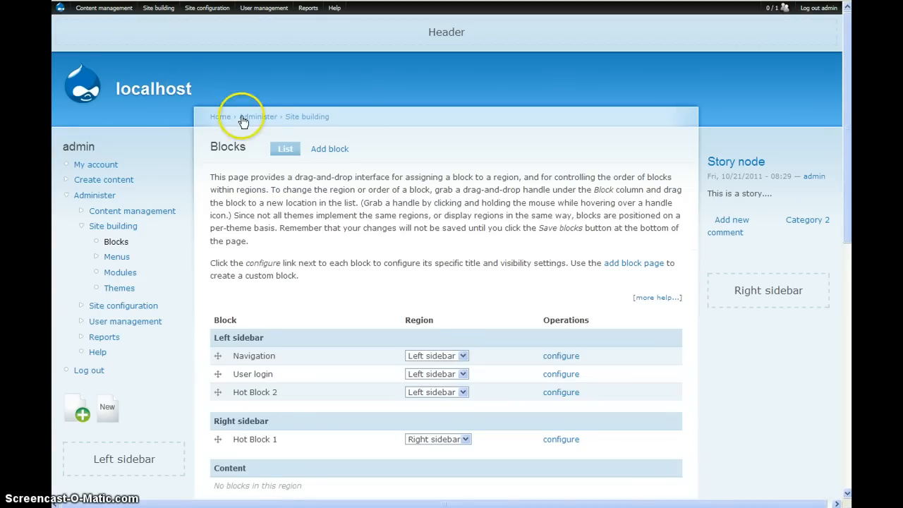
{"action": "scroll", "coordinate": [240, 123], "scroll_direction": "down", "scroll_amount": 4}
{"action": "scroll", "coordinate": [243, 131], "scroll_direction": "down", "scroll_amount": 2}
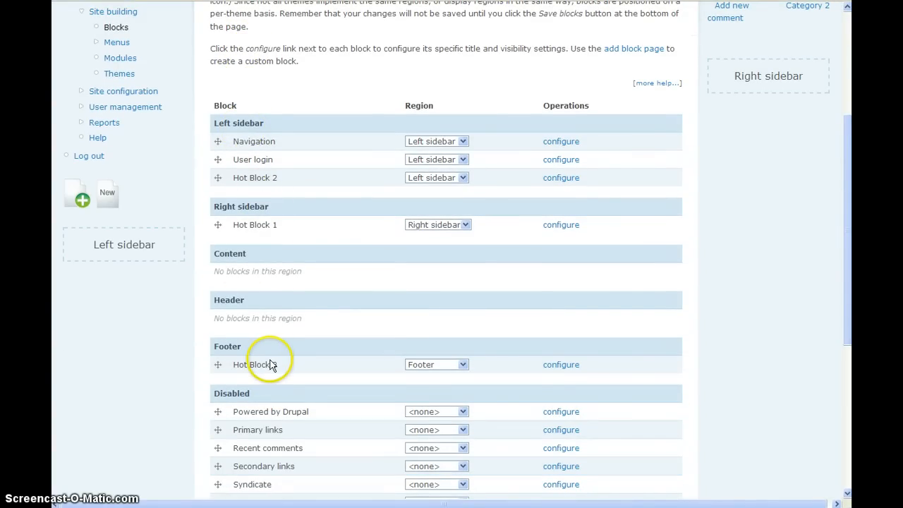
{"action": "scroll", "coordinate": [268, 362], "scroll_direction": "down", "scroll_amount": 2}
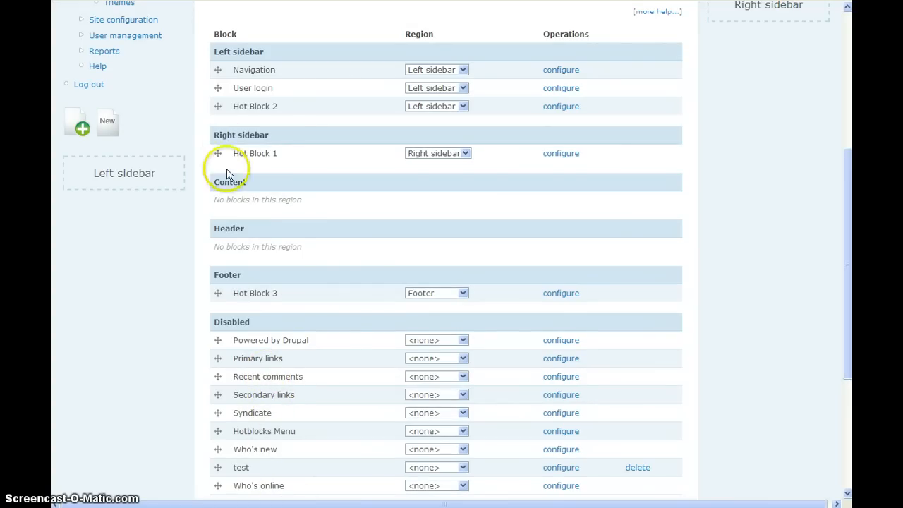
{"action": "scroll", "coordinate": [314, 206], "scroll_direction": "up", "scroll_amount": 2}
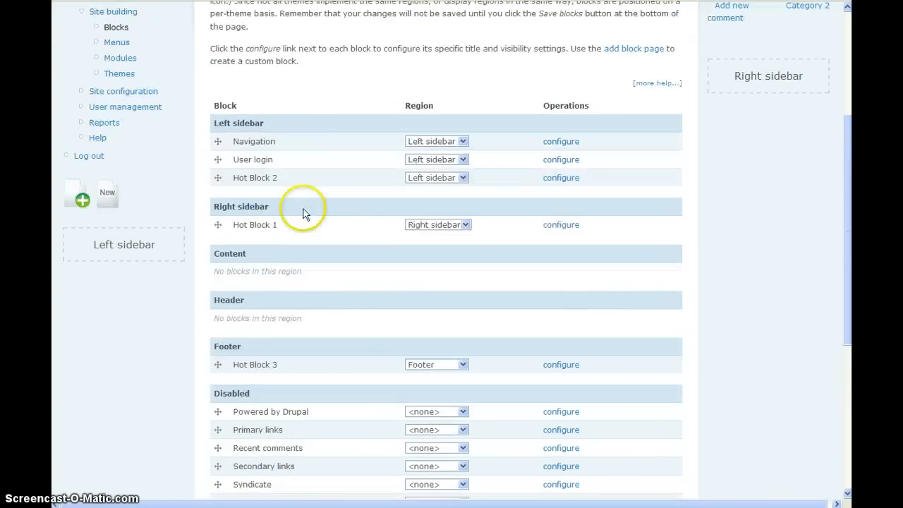
{"action": "scroll", "coordinate": [353, 202], "scroll_direction": "down", "scroll_amount": 8}
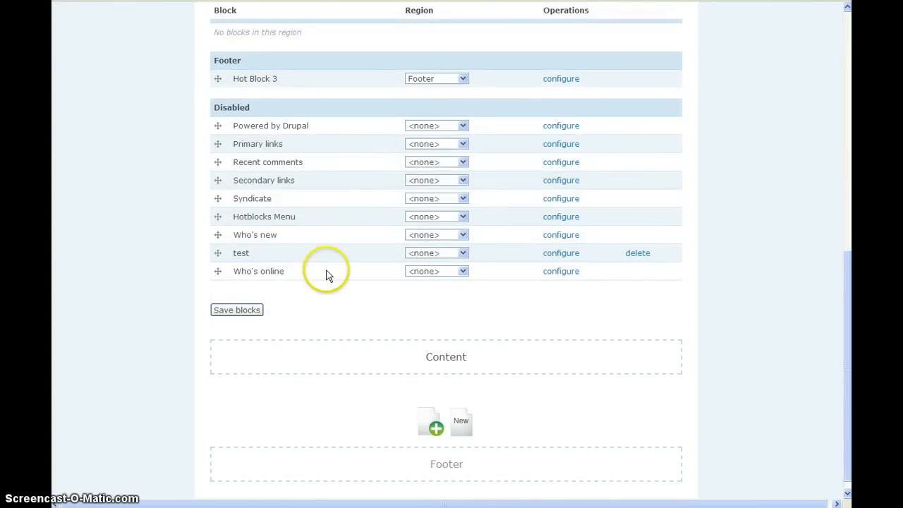
{"action": "scroll", "coordinate": [312, 280], "scroll_direction": "up", "scroll_amount": 8}
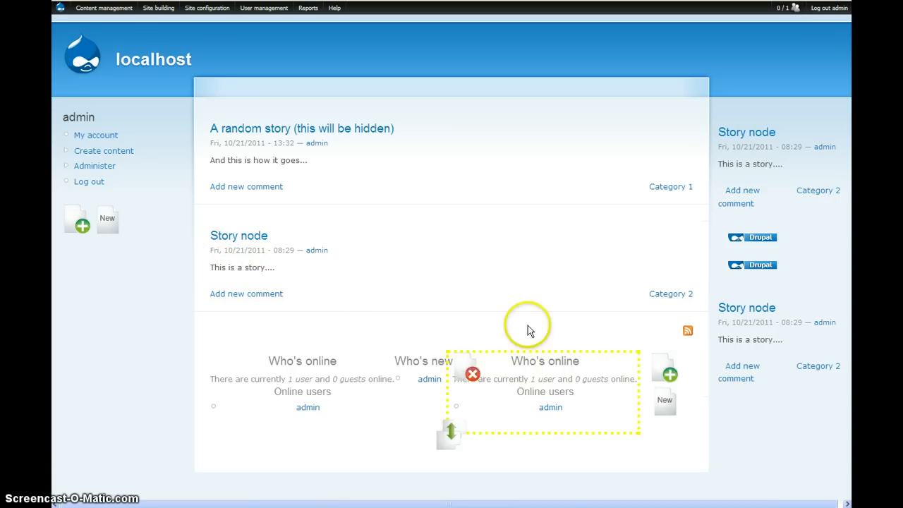
{"action": "mouse_move", "coordinate": [768, 246]}
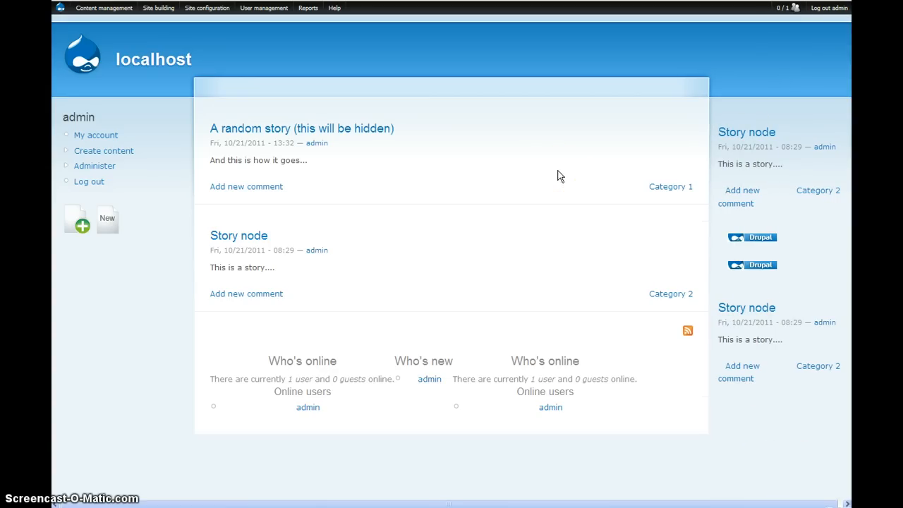
Open the user Permissions page and review the administer and assign permissions of the hotblocks module.
{"action": "mouse_move", "coordinate": [261, 8]}
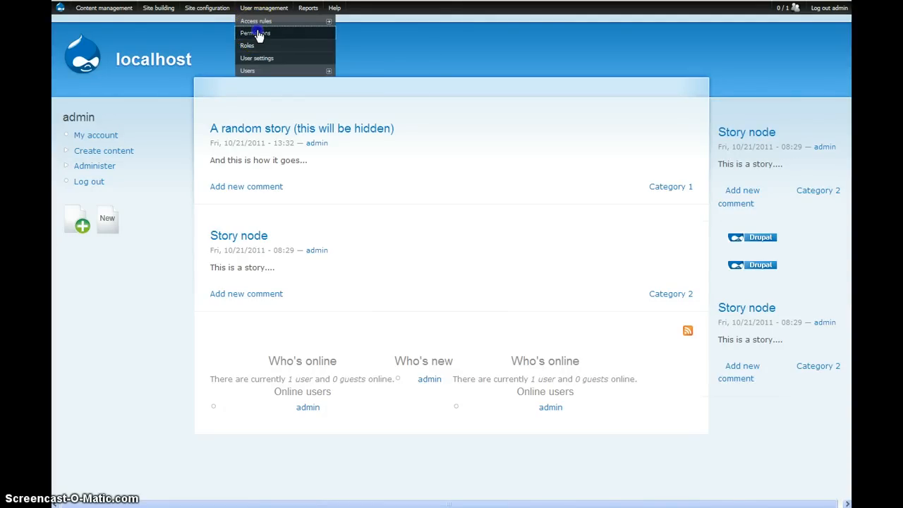
{"action": "left_click", "coordinate": [256, 34]}
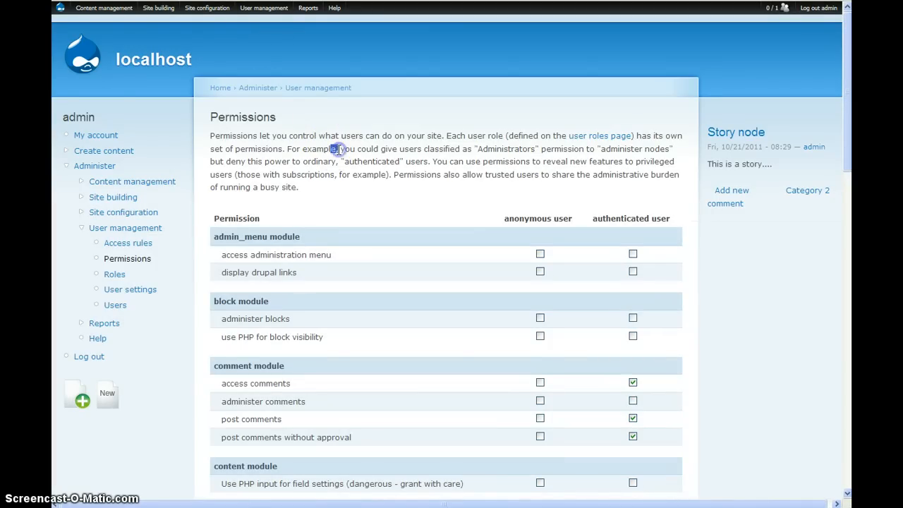
{"action": "scroll", "coordinate": [343, 148], "scroll_direction": "down", "scroll_amount": 6}
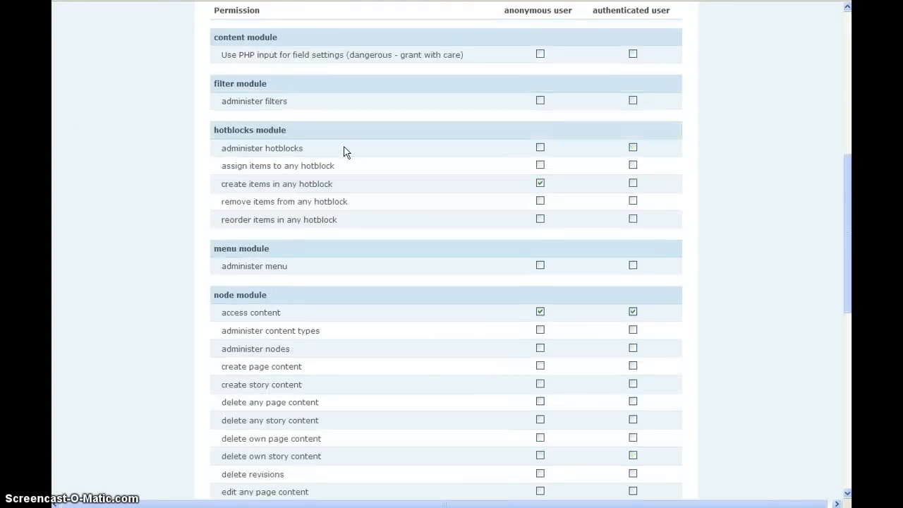
{"action": "scroll", "coordinate": [344, 151], "scroll_direction": "down", "scroll_amount": 5}
{"action": "scroll", "coordinate": [343, 151], "scroll_direction": "up", "scroll_amount": 4}
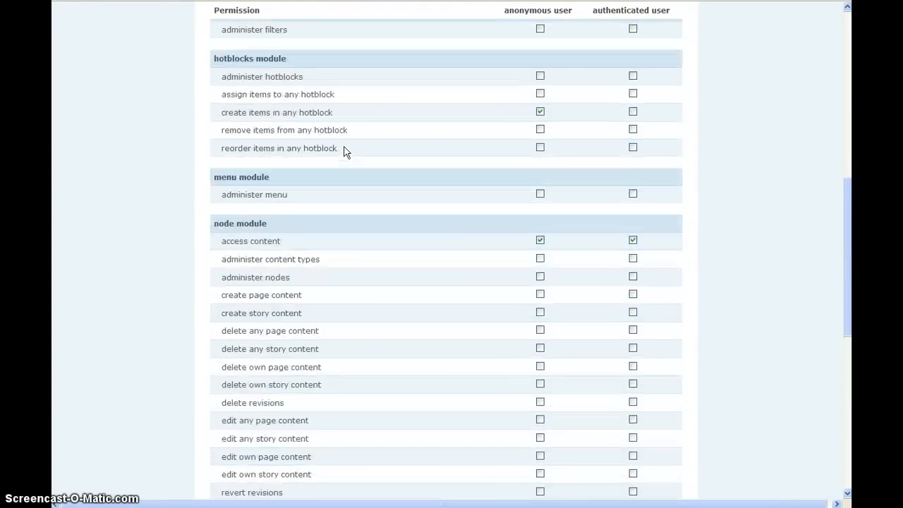
{"action": "scroll", "coordinate": [343, 151], "scroll_direction": "up", "scroll_amount": 4}
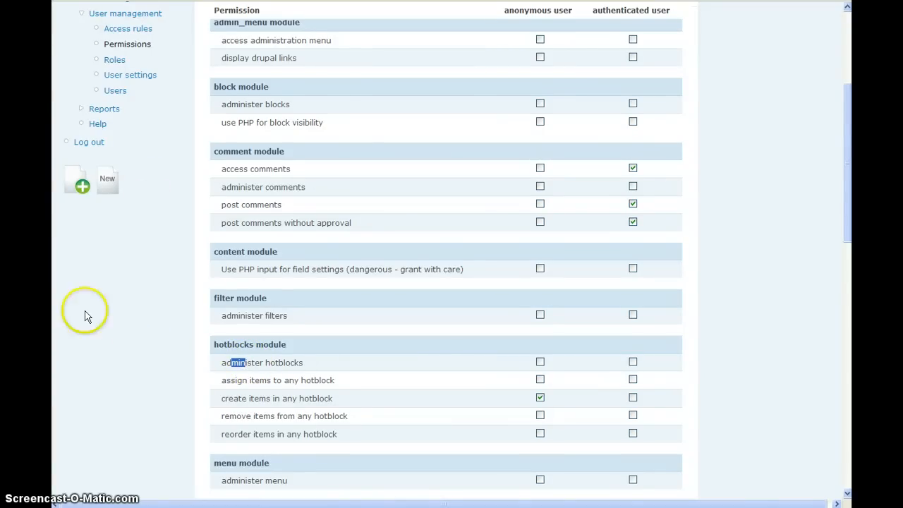
{"action": "left_click", "coordinate": [260, 371]}
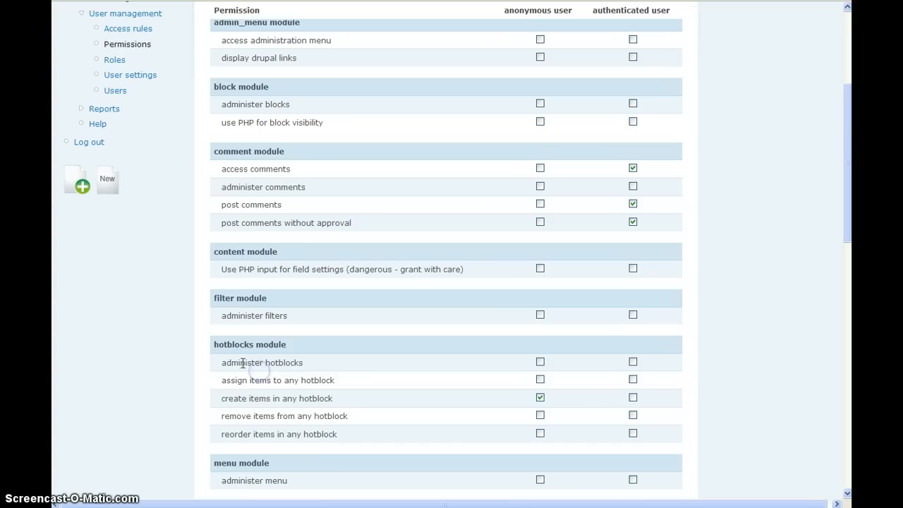
{"action": "left_click_drag", "start_coordinate": [224, 363], "coordinate": [281, 362]}
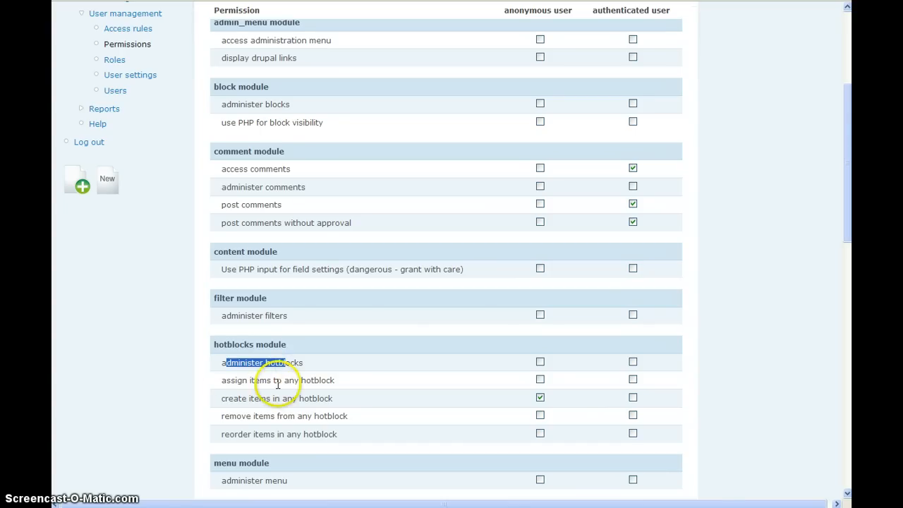
{"action": "left_click_drag", "start_coordinate": [225, 379], "coordinate": [247, 380]}
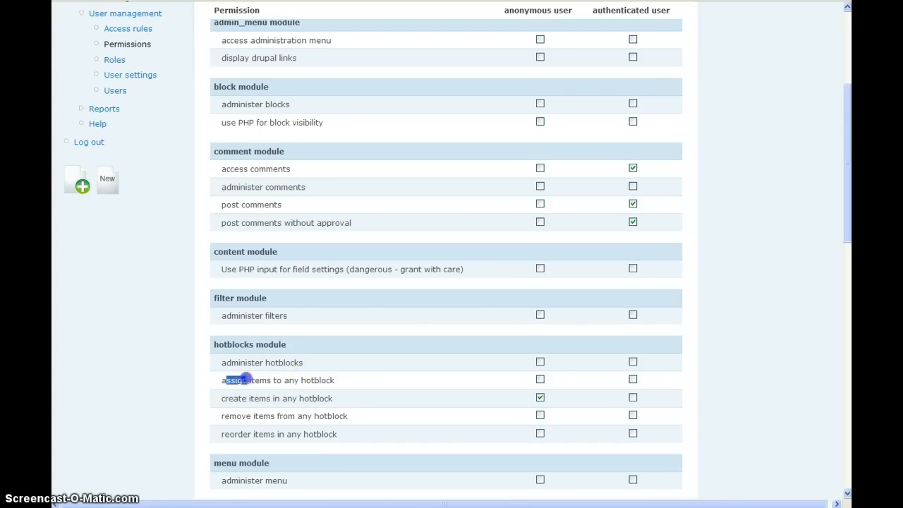
Look at the left sidebar hotblock's insert-item and create-item dialogs, closing each without choosing an item.
{"action": "left_click", "coordinate": [82, 187]}
{"action": "left_click", "coordinate": [208, 312]}
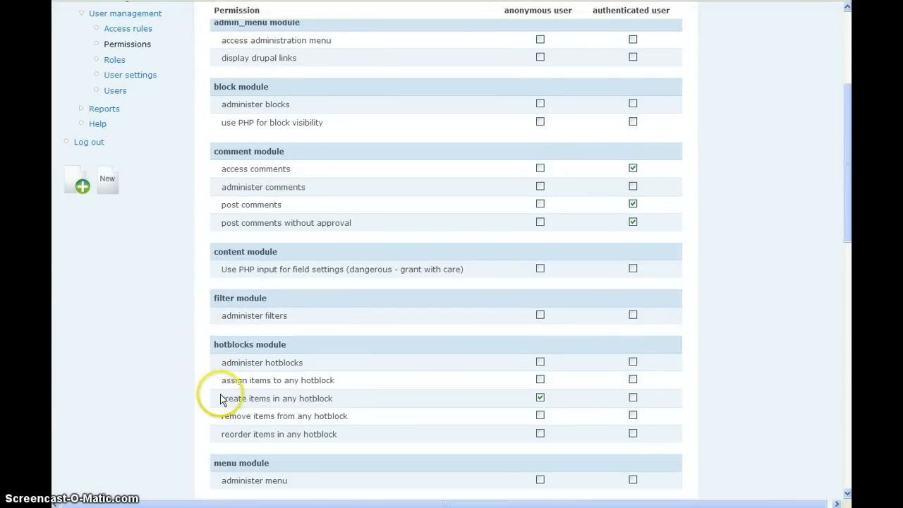
{"action": "left_click", "coordinate": [105, 182]}
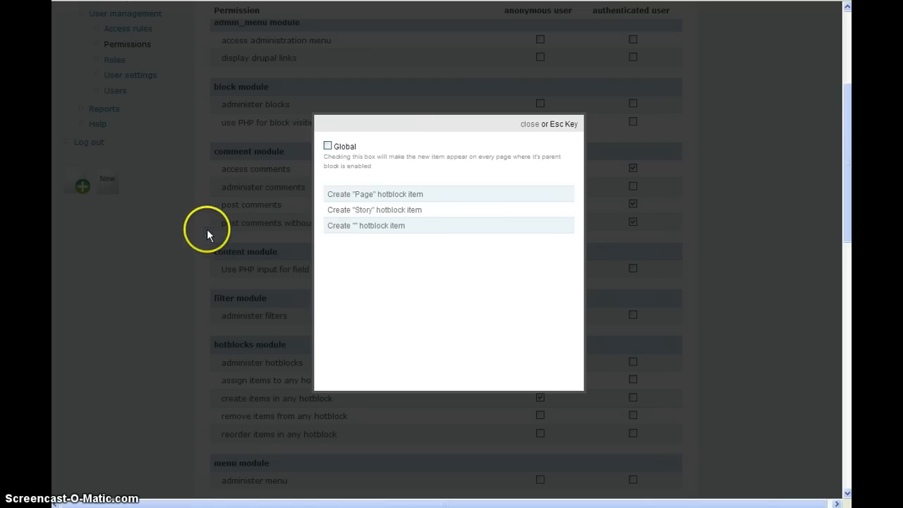
{"action": "left_click", "coordinate": [117, 261]}
{"action": "left_click", "coordinate": [77, 191]}
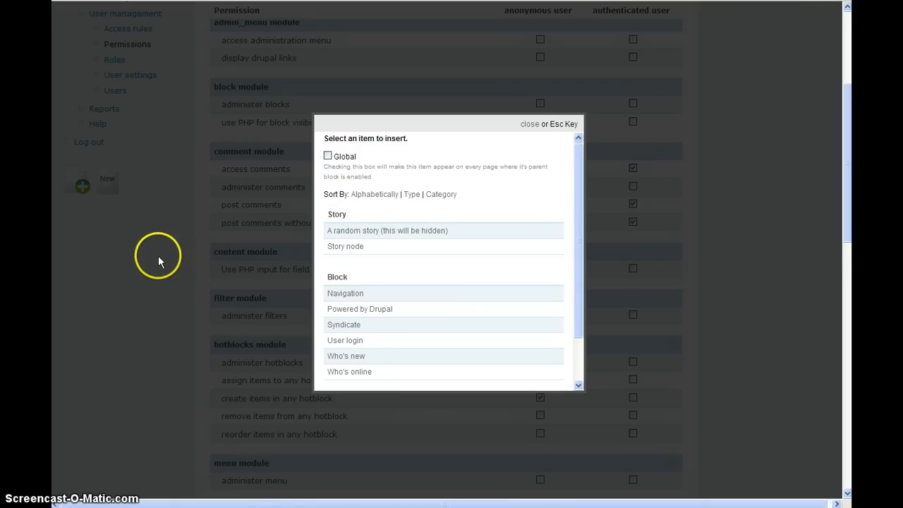
{"action": "left_click", "coordinate": [75, 272]}
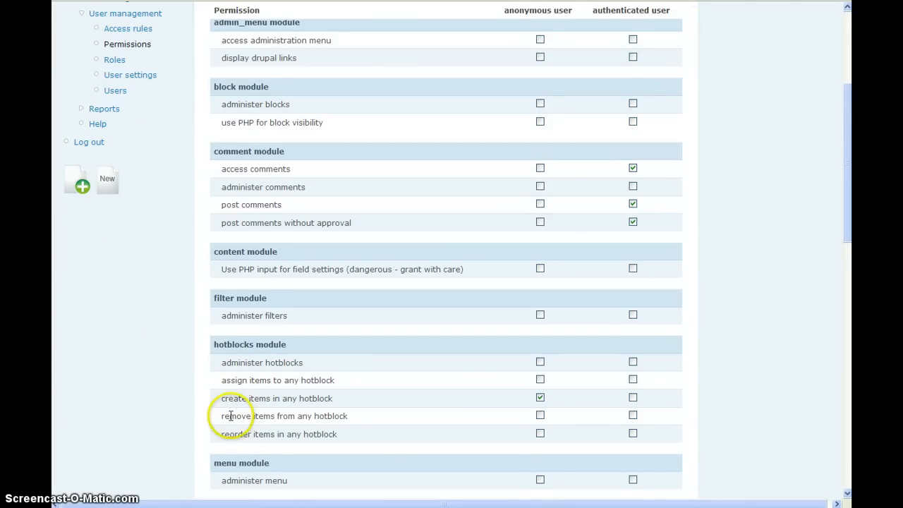
Review the hotblocks module's permissions for removing and reordering items in any hotblock.
{"action": "left_click_drag", "start_coordinate": [231, 416], "coordinate": [249, 416]}
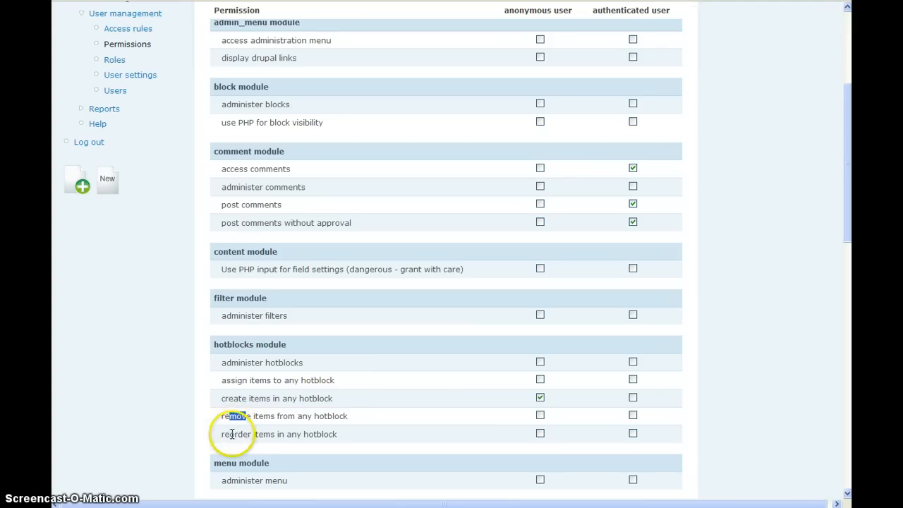
{"action": "left_click", "coordinate": [235, 434]}
{"action": "left_click_drag", "start_coordinate": [235, 435], "coordinate": [252, 435]}
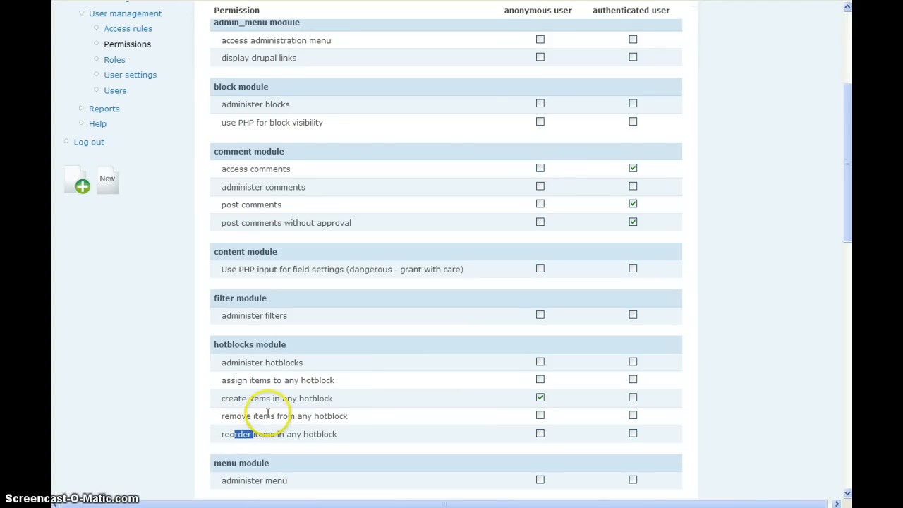
{"action": "left_click", "coordinate": [268, 415]}
{"action": "scroll", "coordinate": [273, 411], "scroll_direction": "up", "scroll_amount": 3}
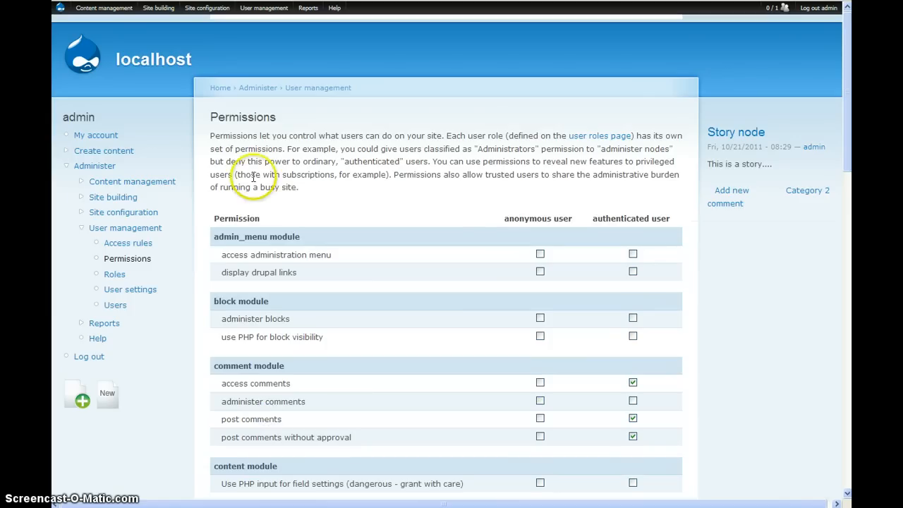
Open the Hotblocks settings page and set the number of blocks to 5.
{"action": "mouse_move", "coordinate": [207, 8]}
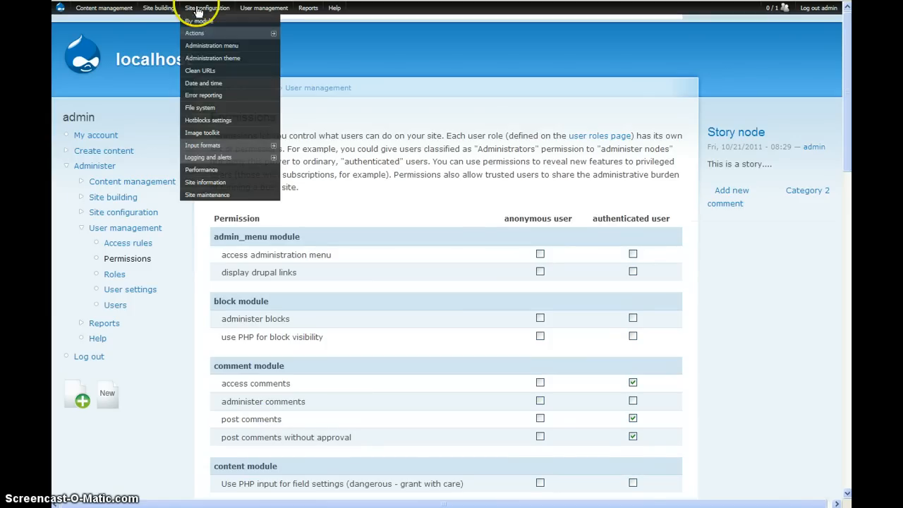
{"action": "left_click", "coordinate": [226, 121]}
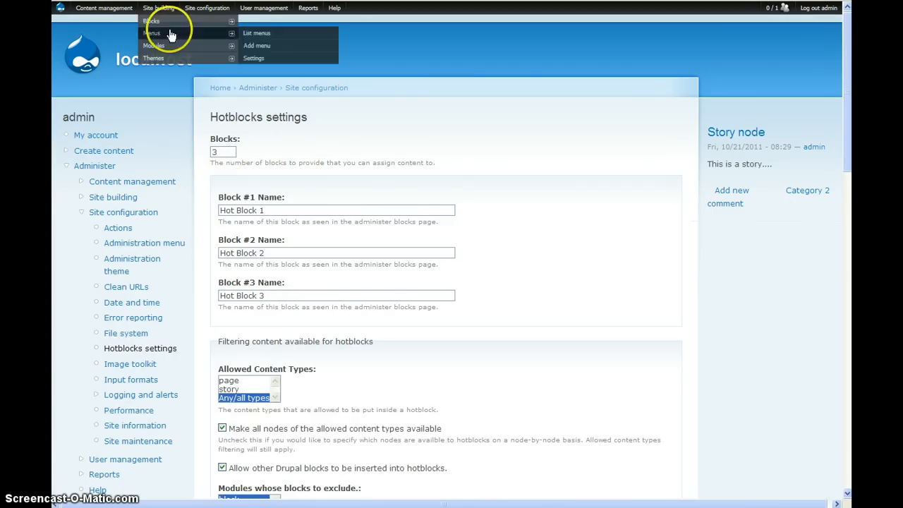
{"action": "left_click", "coordinate": [224, 151]}
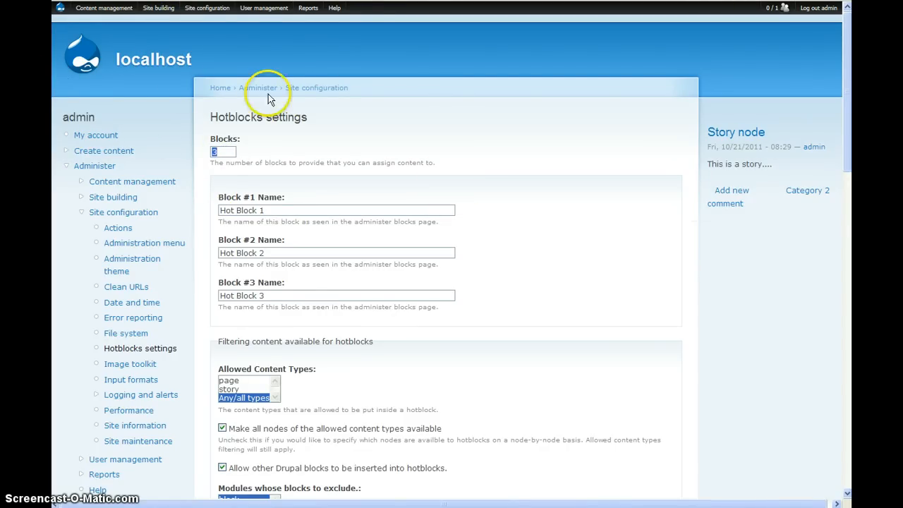
{"action": "type", "text": "5"}
{"action": "left_click", "coordinate": [297, 101]}
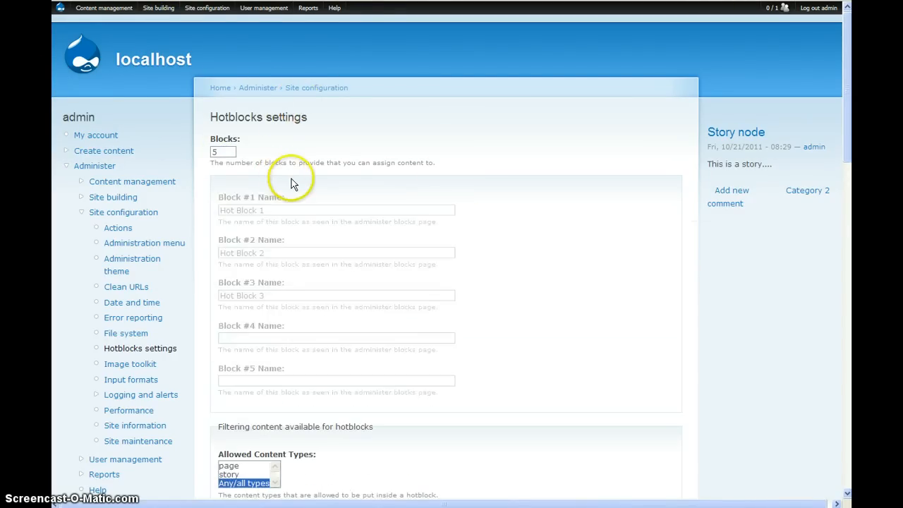
{"action": "left_click", "coordinate": [284, 342]}
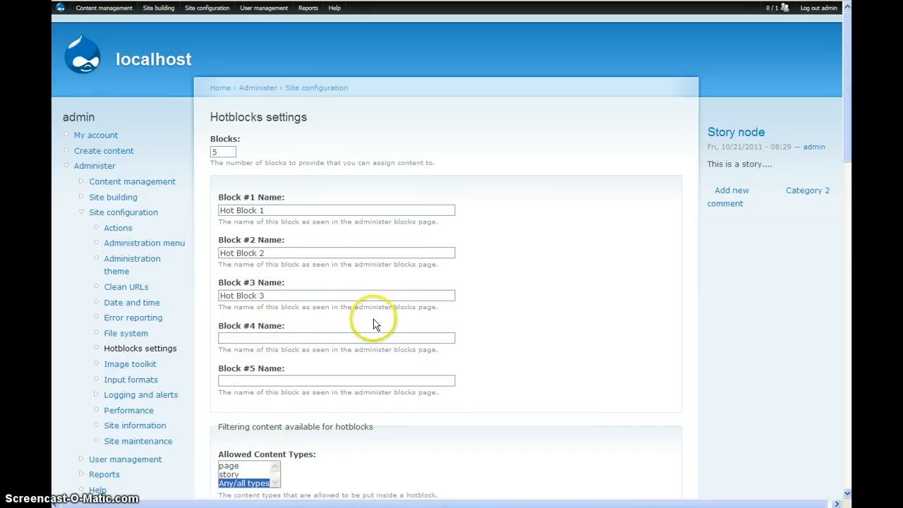
Examine the settings that filter content available for hotblocks, including the page and story entries under Allowed Content Types.
{"action": "scroll", "coordinate": [566, 271], "scroll_direction": "down", "scroll_amount": 1}
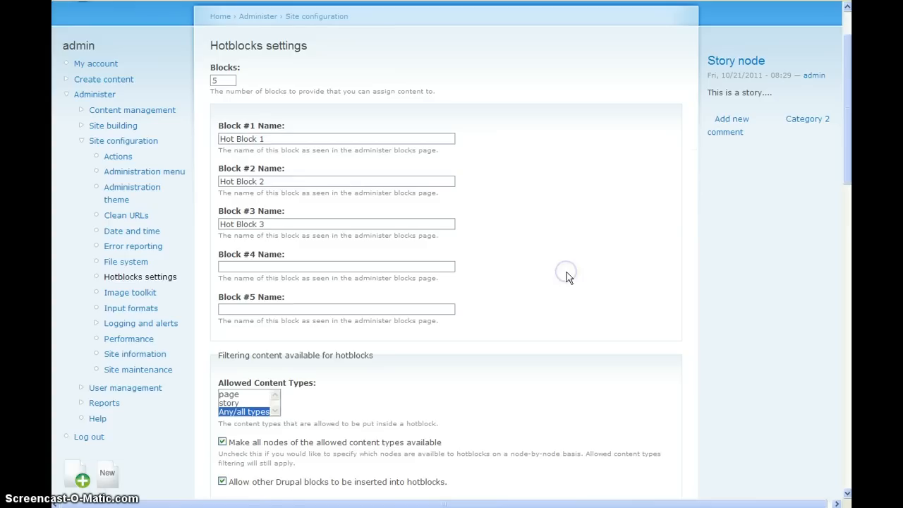
{"action": "scroll", "coordinate": [566, 271], "scroll_direction": "down", "scroll_amount": 3}
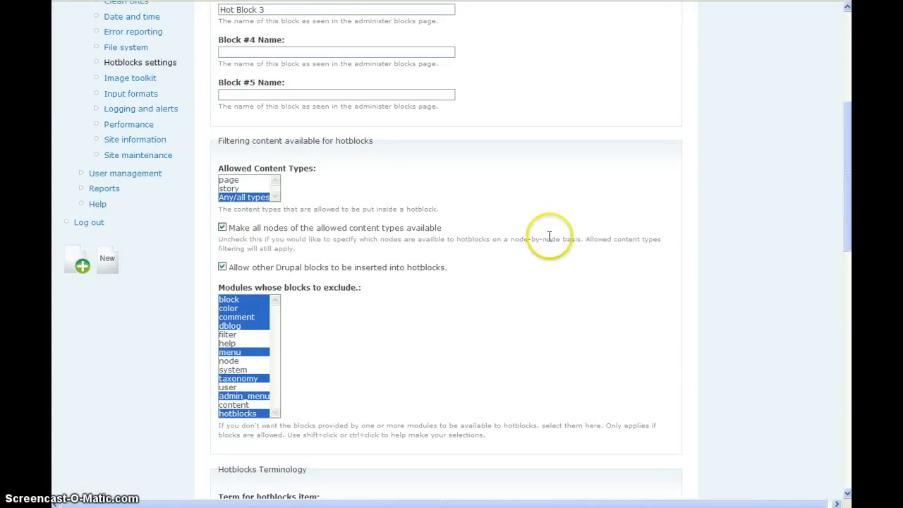
{"action": "left_click", "coordinate": [230, 179]}
{"action": "left_click", "coordinate": [233, 188]}
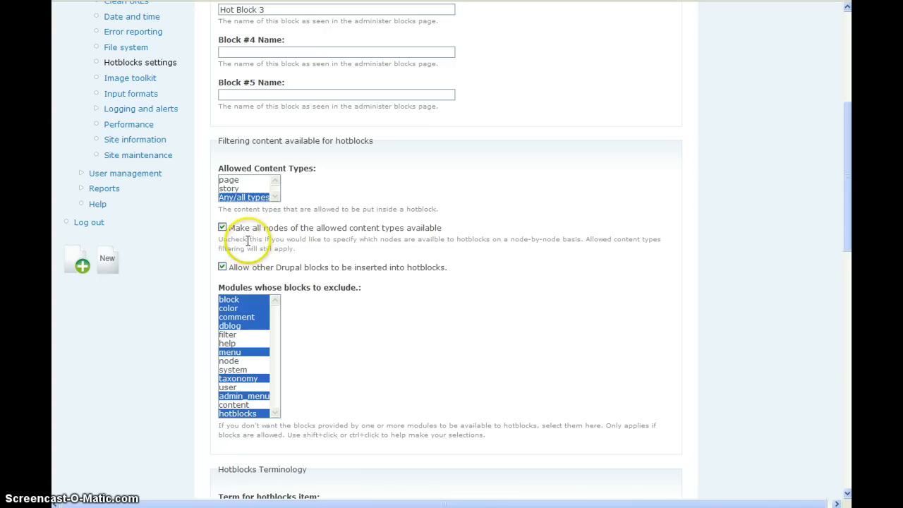
Look at the sidebar hotblock's create-item and insert-item dialogs, closing each without choosing an item.
{"action": "left_click", "coordinate": [110, 260]}
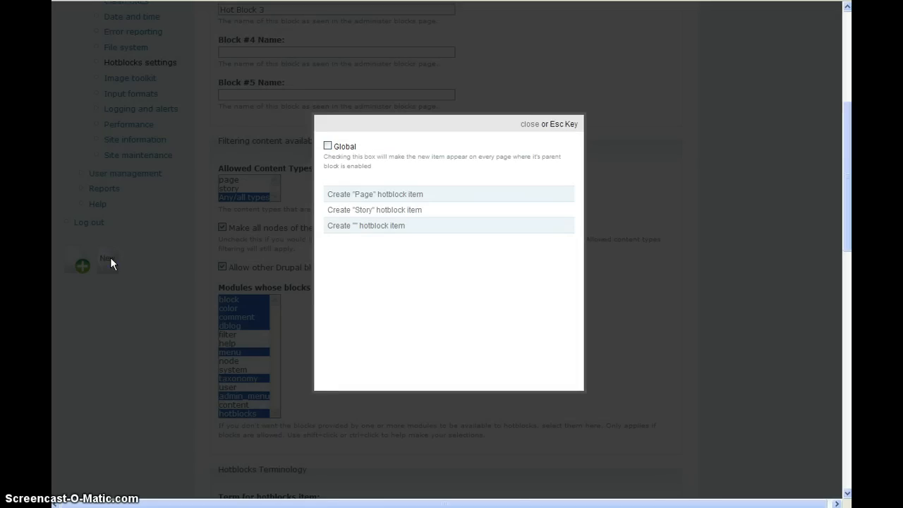
{"action": "left_click", "coordinate": [156, 276]}
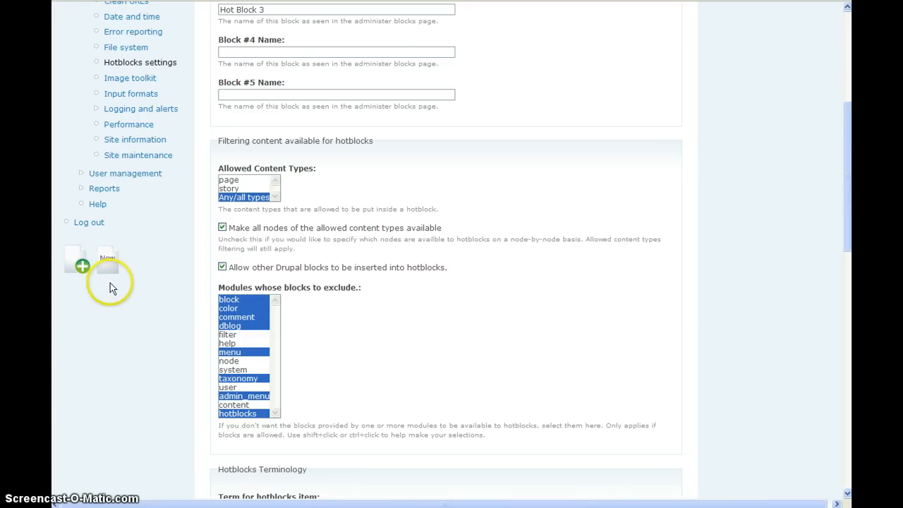
{"action": "left_click", "coordinate": [74, 268]}
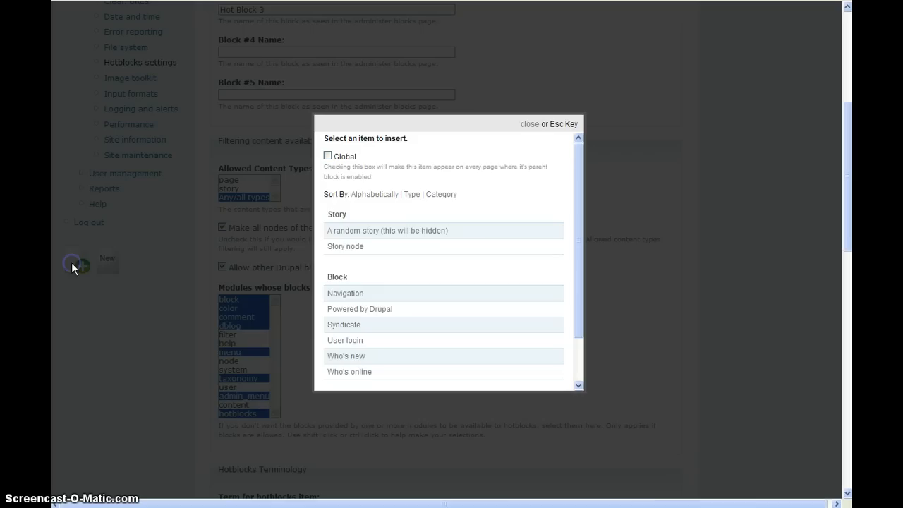
{"action": "left_click", "coordinate": [168, 297]}
Review the option allowing other Drupal blocks in hotblocks and check the Block entries offered in the insert-item dialog.
{"action": "left_click", "coordinate": [223, 227]}
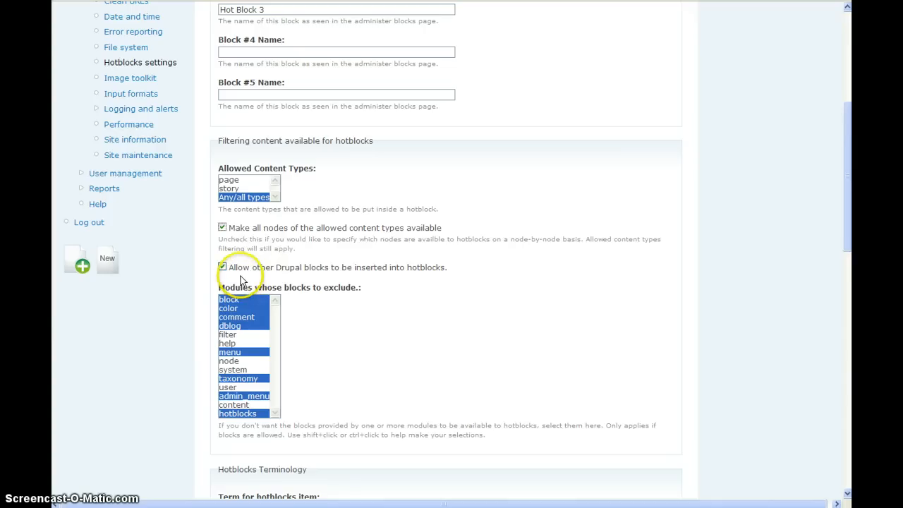
{"action": "left_click_drag", "start_coordinate": [239, 268], "coordinate": [313, 273]}
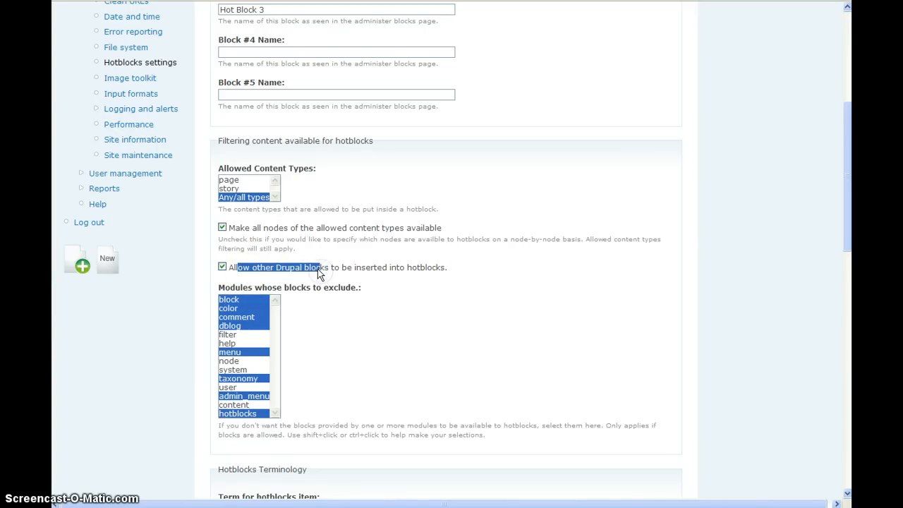
{"action": "left_click", "coordinate": [315, 268]}
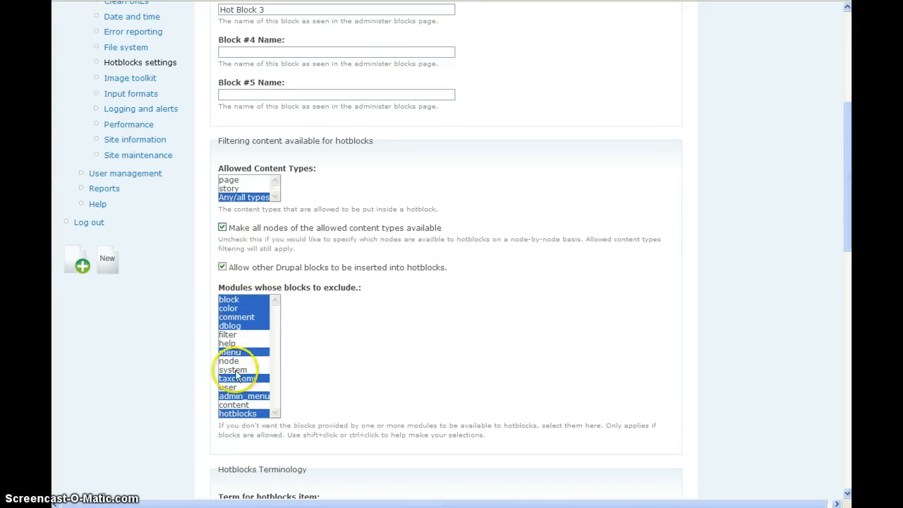
{"action": "left_click", "coordinate": [71, 264]}
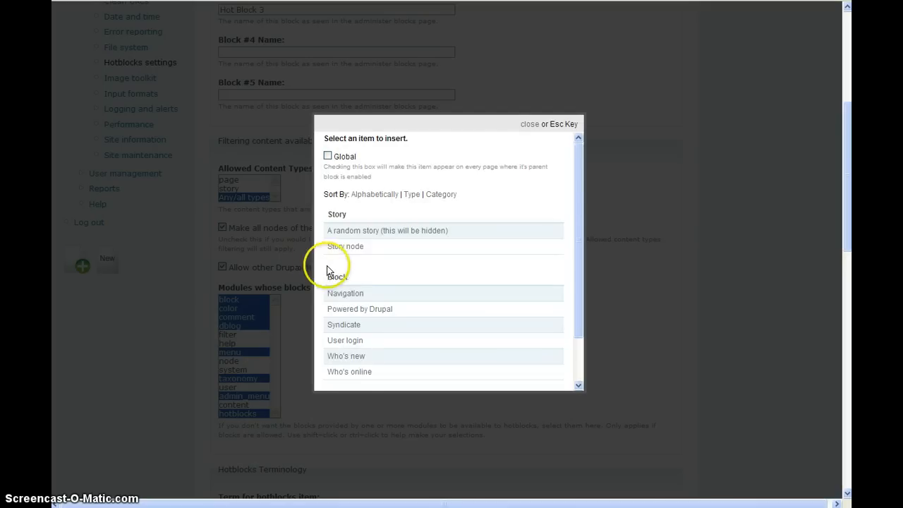
{"action": "scroll", "coordinate": [342, 259], "scroll_direction": "down", "scroll_amount": 1}
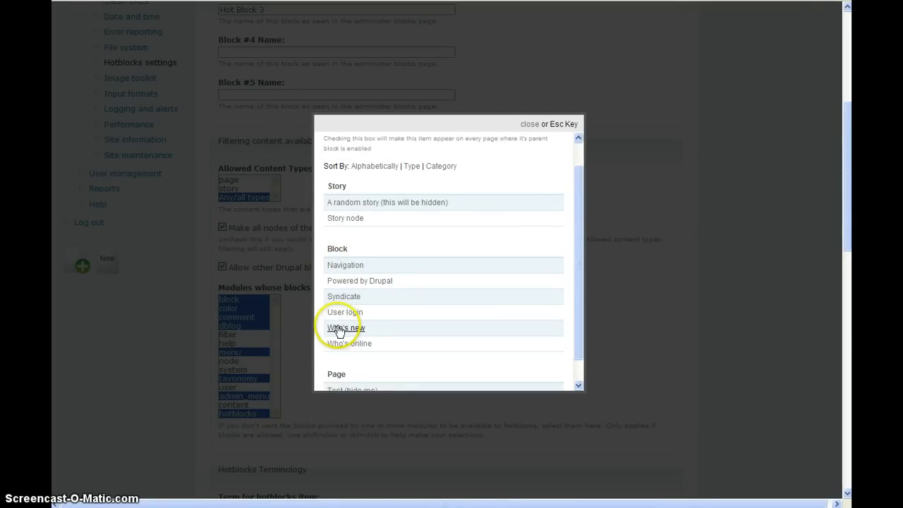
{"action": "left_click", "coordinate": [133, 318]}
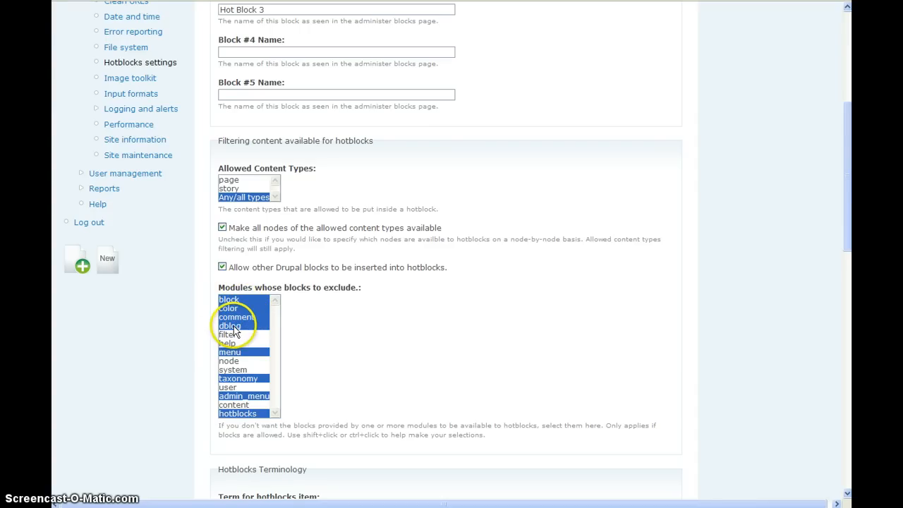
Examine the Hotblocks Terminology settings and check how the item term is used in the sidebar hotblock's insert control.
{"action": "scroll", "coordinate": [446, 348], "scroll_direction": "down", "scroll_amount": 2}
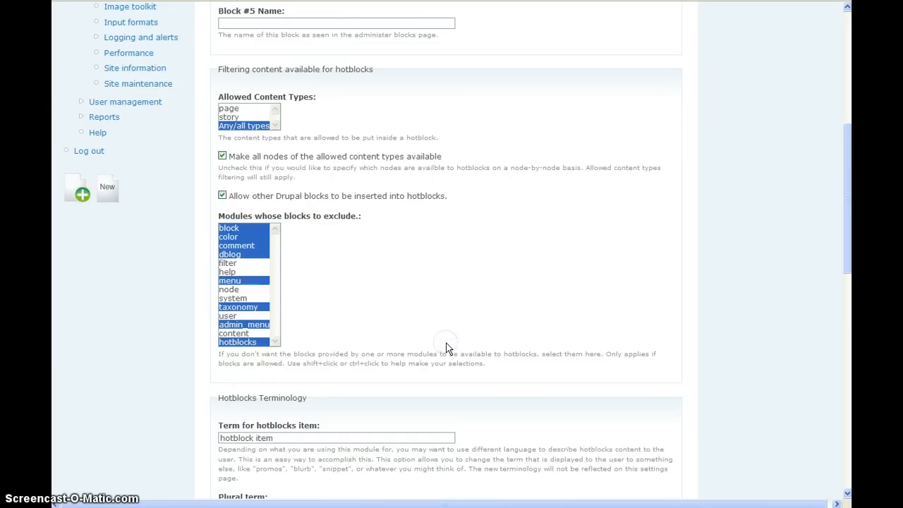
{"action": "scroll", "coordinate": [446, 347], "scroll_direction": "down", "scroll_amount": 4}
{"action": "left_click", "coordinate": [295, 295]}
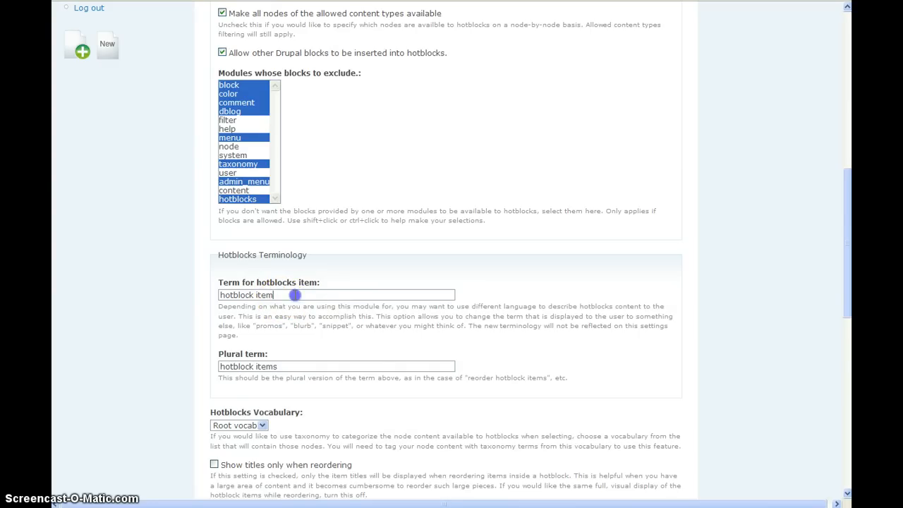
{"action": "left_click_drag", "start_coordinate": [294, 295], "coordinate": [211, 292]}
{"action": "left_click", "coordinate": [241, 296]}
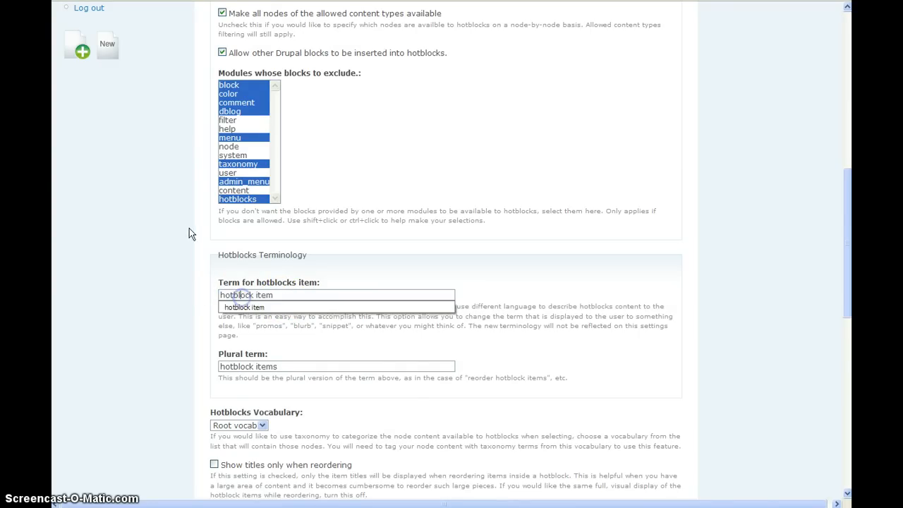
{"action": "left_click", "coordinate": [223, 333]}
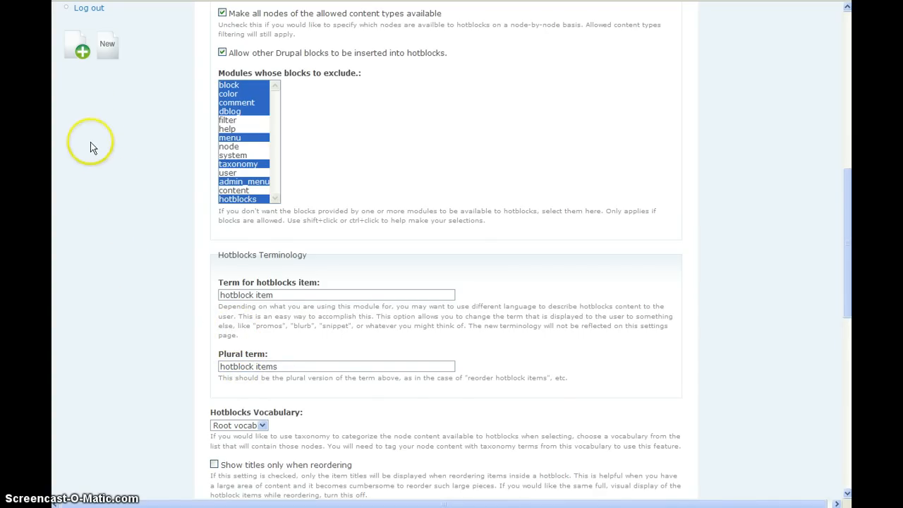
{"action": "left_click", "coordinate": [73, 55]}
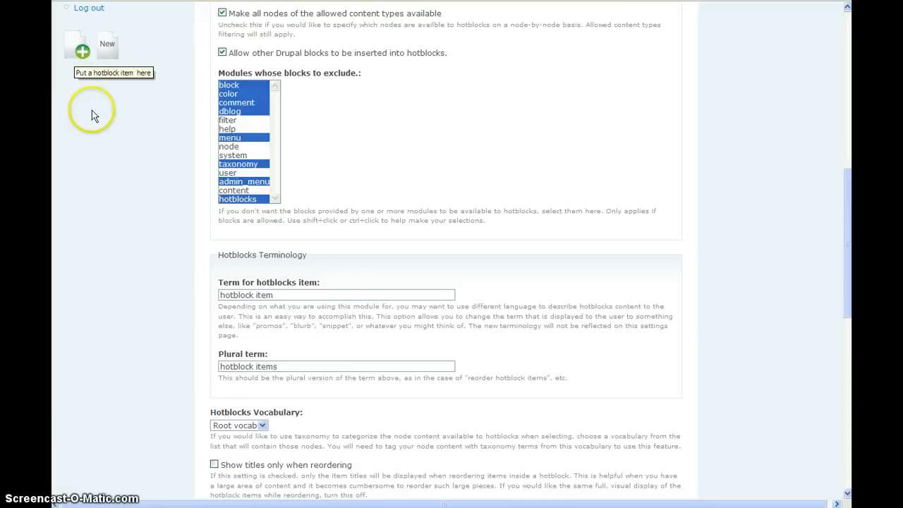
Sort the sidebar hotblock's insert-item list by category, closing the dialog without inserting anything.
{"action": "scroll", "coordinate": [111, 145], "scroll_direction": "down", "scroll_amount": 5}
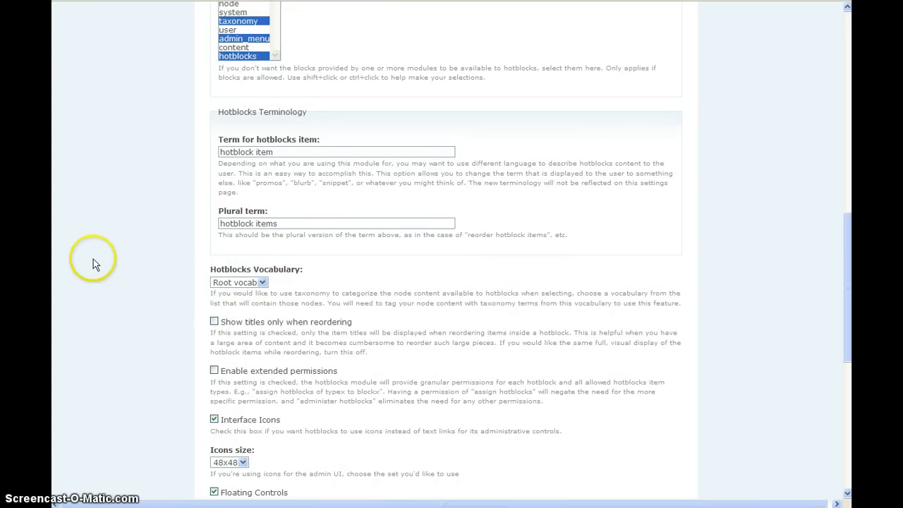
{"action": "scroll", "coordinate": [95, 254], "scroll_direction": "up", "scroll_amount": 2}
{"action": "scroll", "coordinate": [101, 240], "scroll_direction": "up", "scroll_amount": 2}
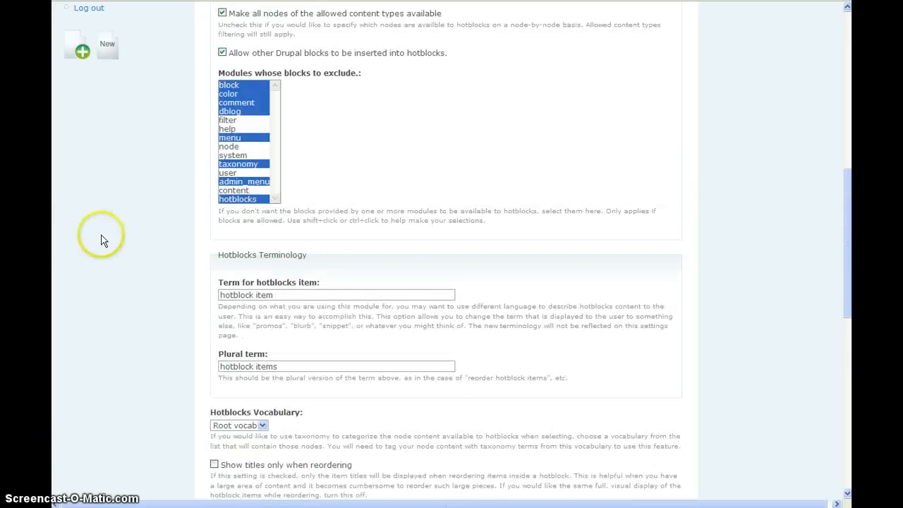
{"action": "left_click", "coordinate": [68, 52]}
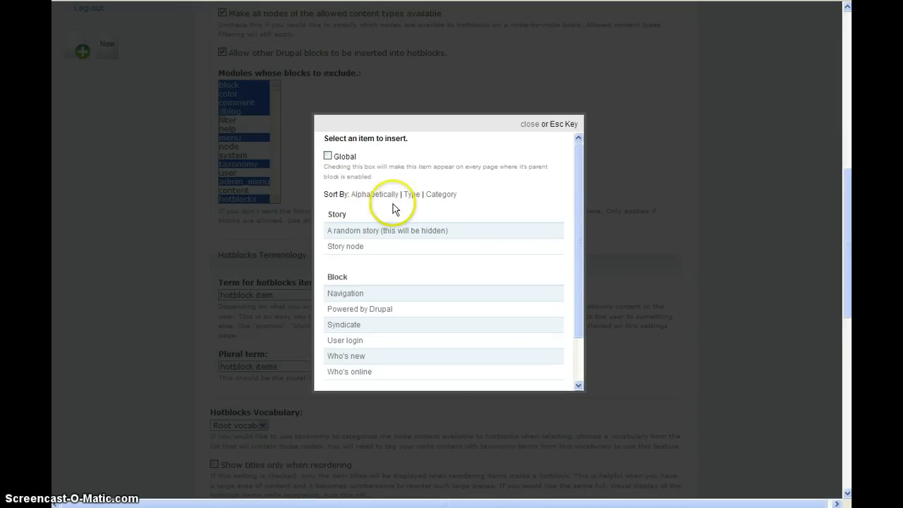
{"action": "left_click", "coordinate": [435, 195]}
{"action": "left_click", "coordinate": [156, 221]}
Review the Hotblocks Vocabulary choice and view the items under Category 1 and Category 2 in the insert-item dialog.
{"action": "scroll", "coordinate": [153, 247], "scroll_direction": "down", "scroll_amount": 2}
{"action": "left_click", "coordinate": [226, 282]}
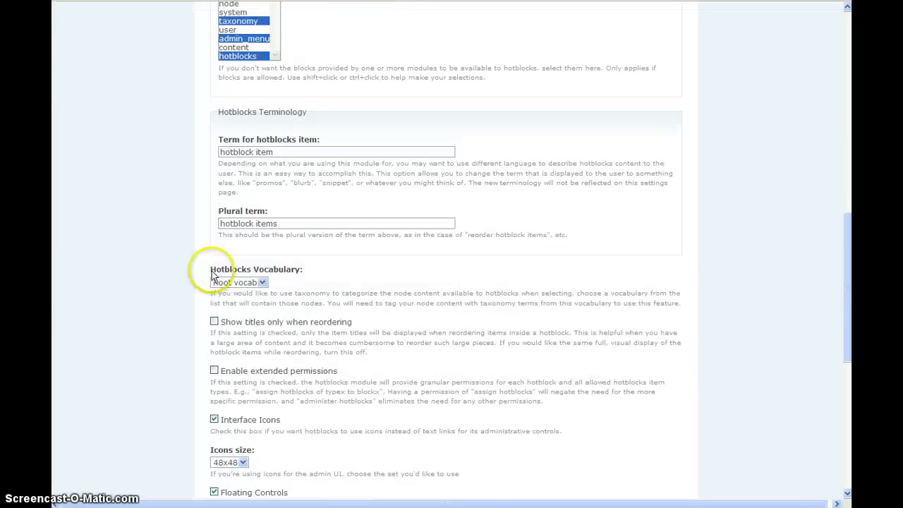
{"action": "left_click", "coordinate": [228, 302]}
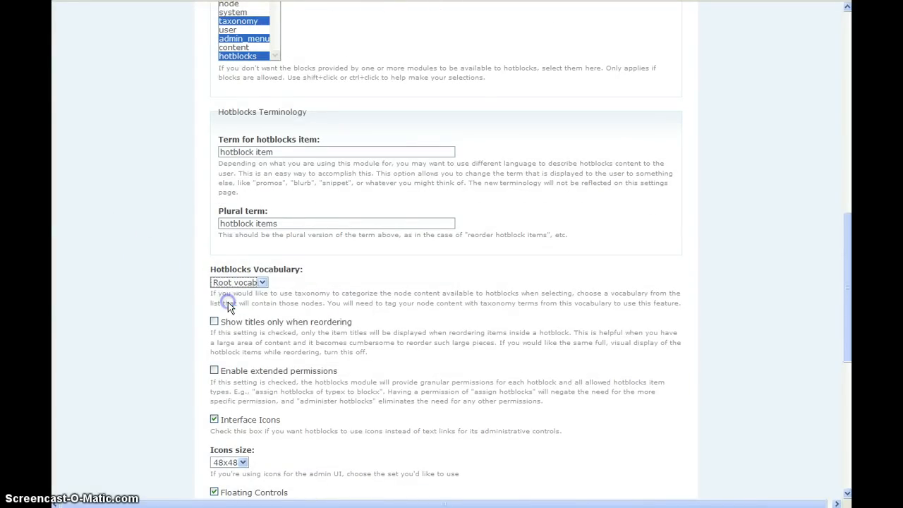
{"action": "left_click", "coordinate": [195, 299]}
{"action": "scroll", "coordinate": [148, 246], "scroll_direction": "up", "scroll_amount": 2}
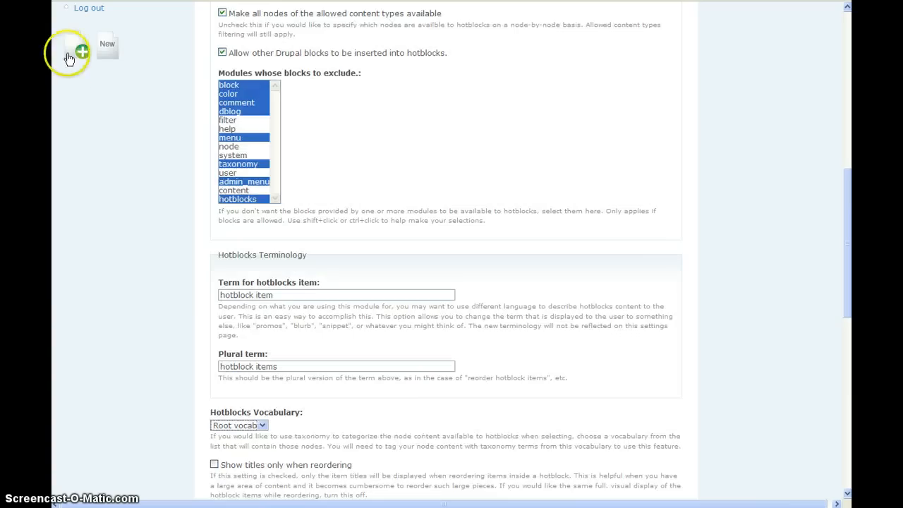
{"action": "left_click", "coordinate": [71, 53]}
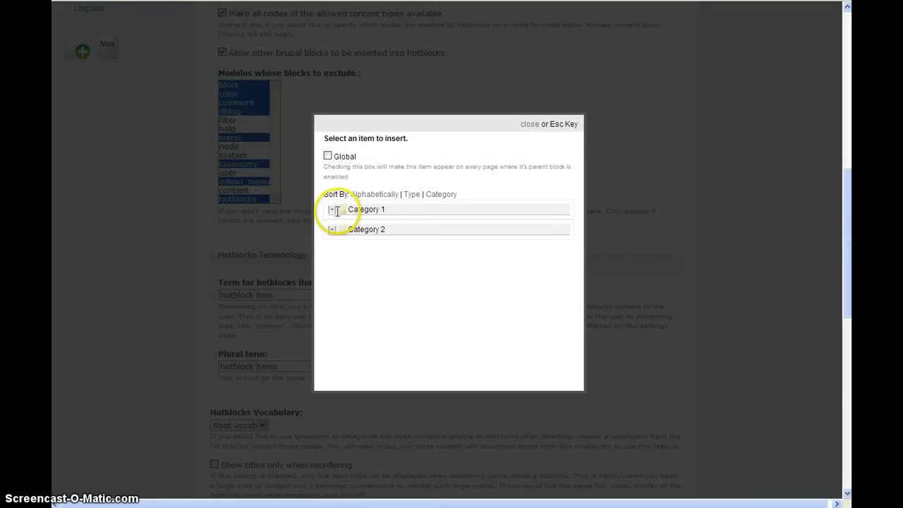
{"action": "left_click", "coordinate": [332, 209]}
{"action": "left_click", "coordinate": [331, 249]}
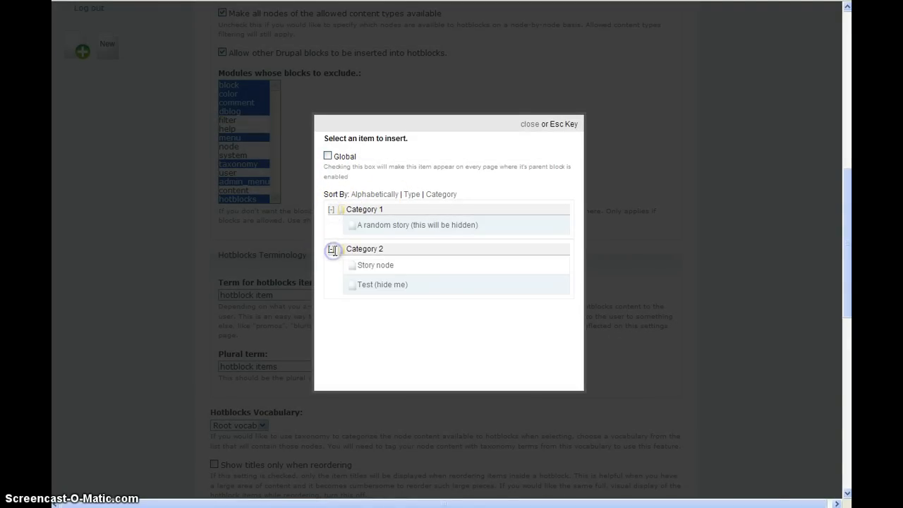
{"action": "left_click", "coordinate": [127, 207]}
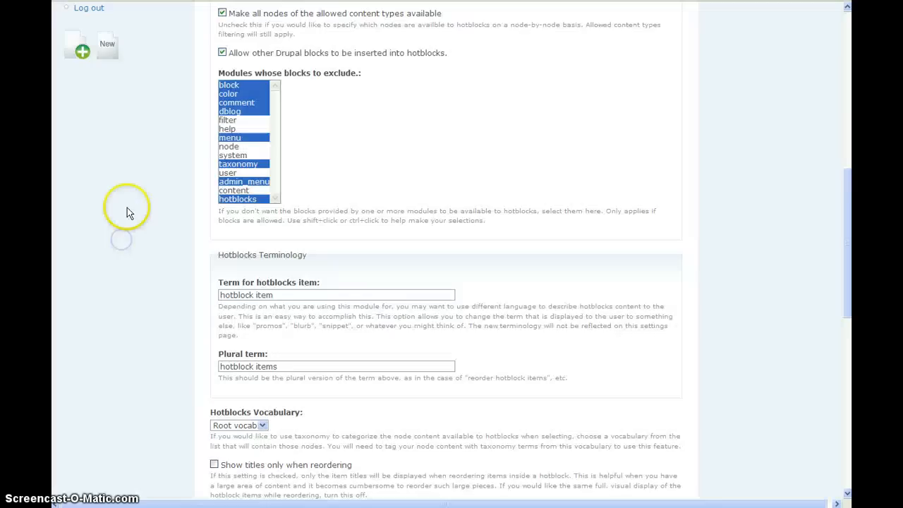
Sort the insert-item list by type and insert "A random story (this will be hidden)" into the sidebar hotblock.
{"action": "scroll", "coordinate": [123, 212], "scroll_direction": "down", "scroll_amount": 1}
{"action": "scroll", "coordinate": [124, 213], "scroll_direction": "down", "scroll_amount": 1}
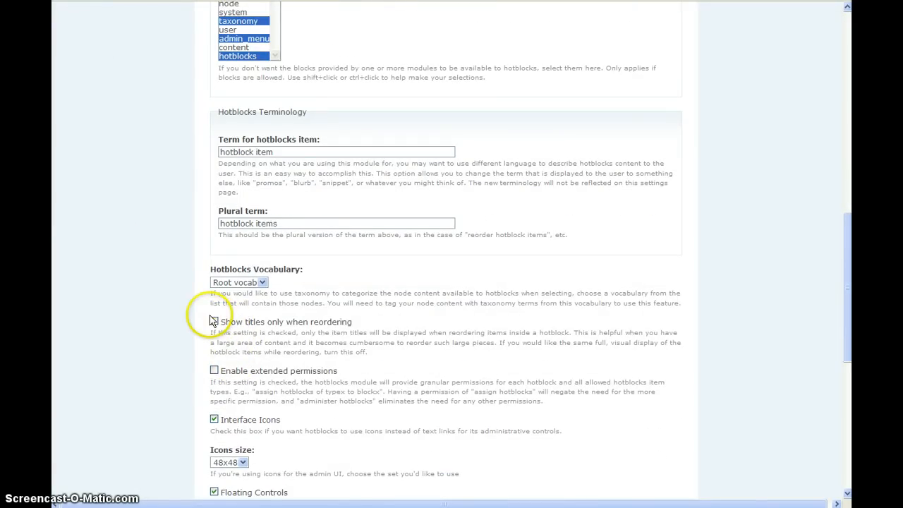
{"action": "scroll", "coordinate": [139, 254], "scroll_direction": "up", "scroll_amount": 3}
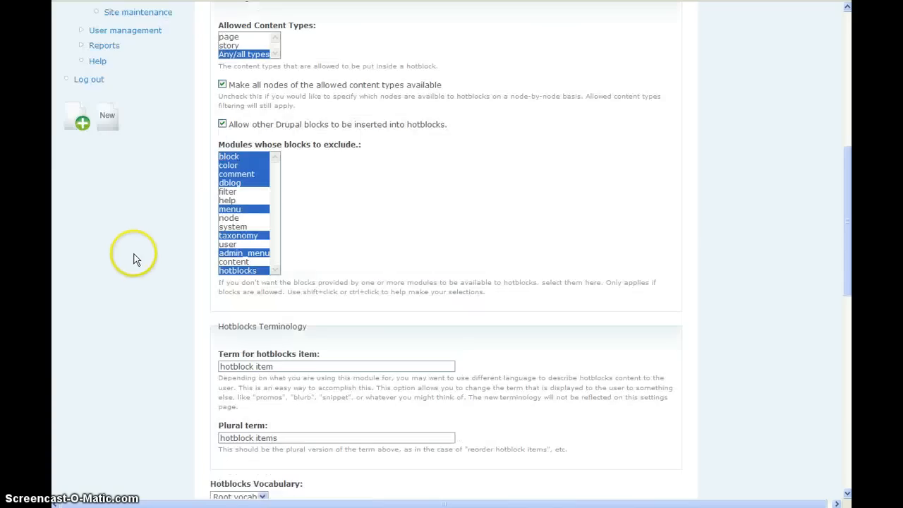
{"action": "left_click", "coordinate": [71, 134]}
{"action": "left_click", "coordinate": [410, 194]}
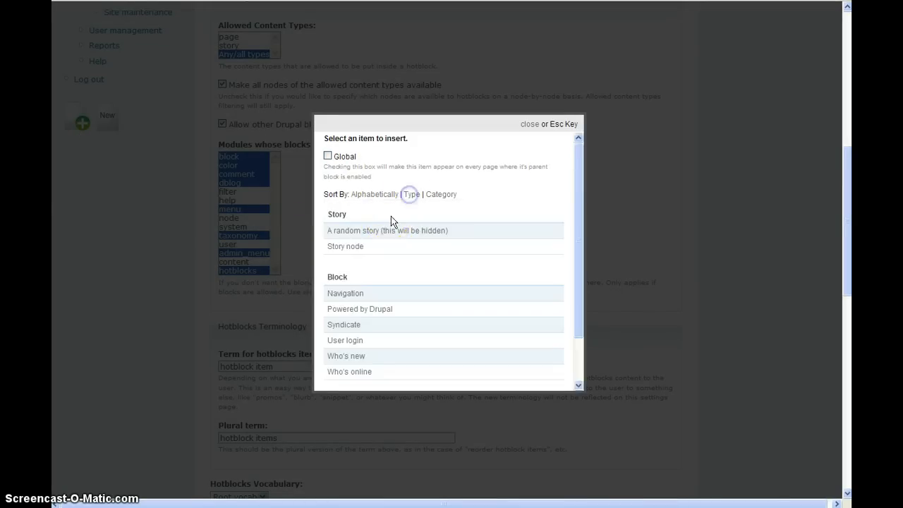
{"action": "left_click", "coordinate": [379, 233]}
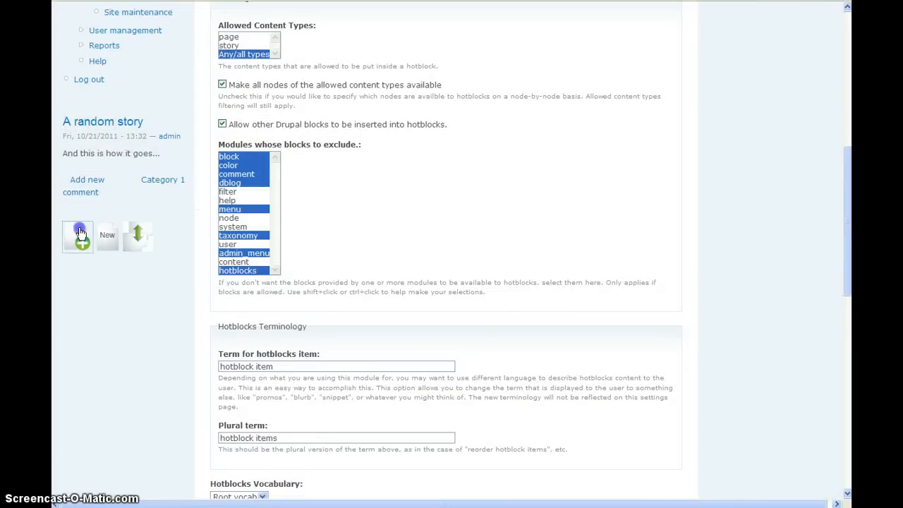
Insert the "Story node" item and the "Powered by Drupal" block into the sidebar hotblock.
{"action": "left_click", "coordinate": [79, 233]}
{"action": "left_click", "coordinate": [348, 249]}
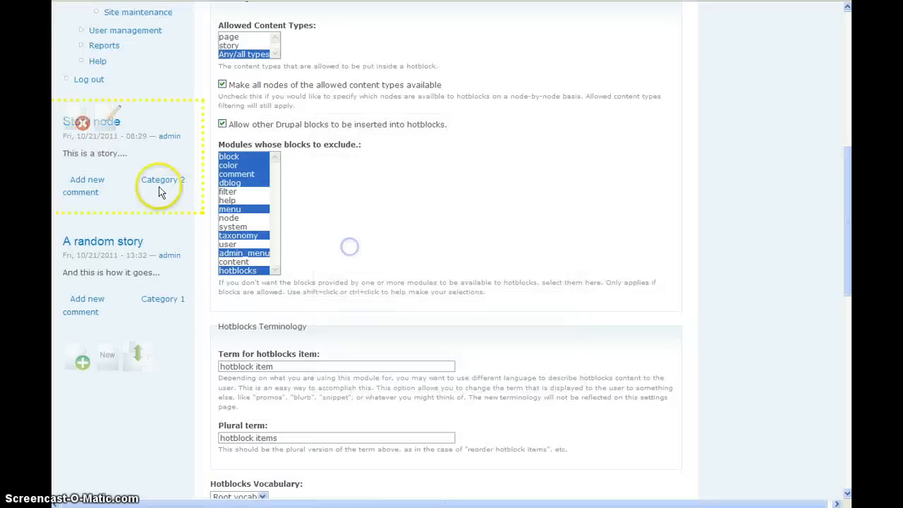
{"action": "left_click", "coordinate": [81, 361]}
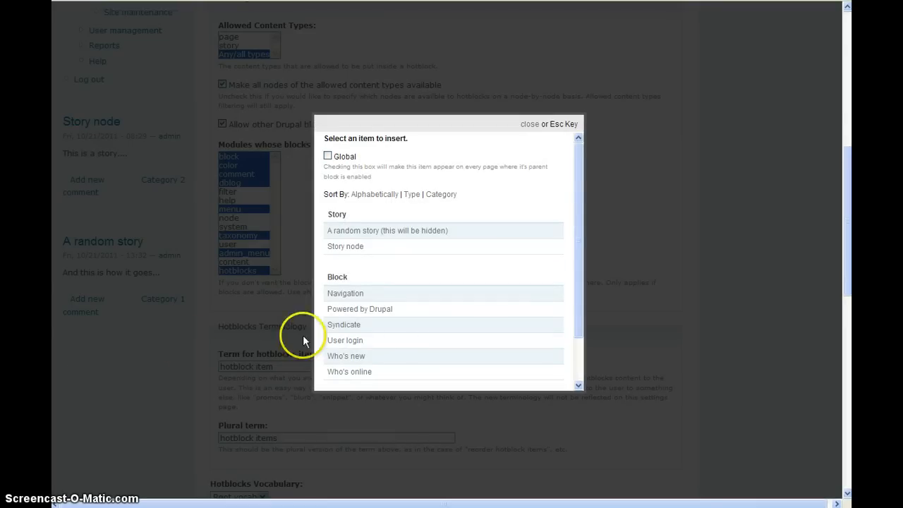
{"action": "left_click", "coordinate": [362, 309]}
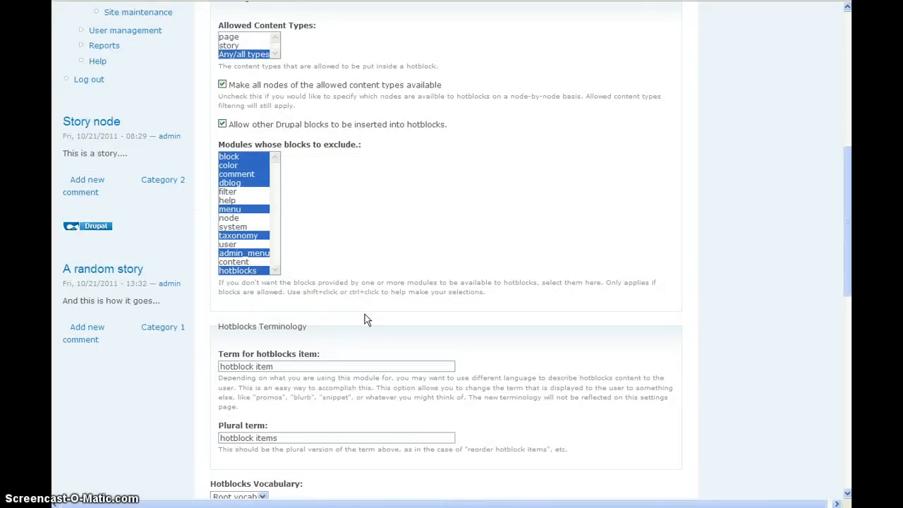
Reorder the sidebar hotblock so "A random story" sits between "Story node" and the Powered by Drupal block, and save the order.
{"action": "mouse_move", "coordinate": [53, 134]}
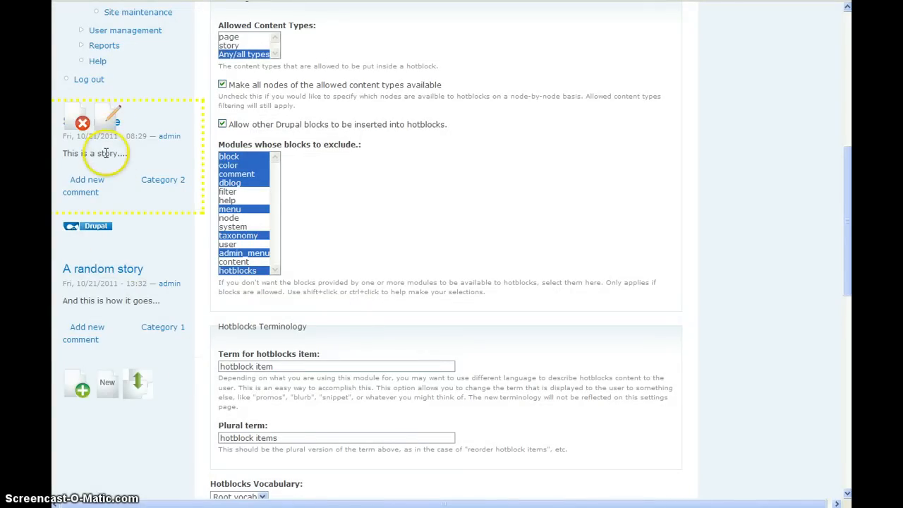
{"action": "left_click", "coordinate": [137, 382]}
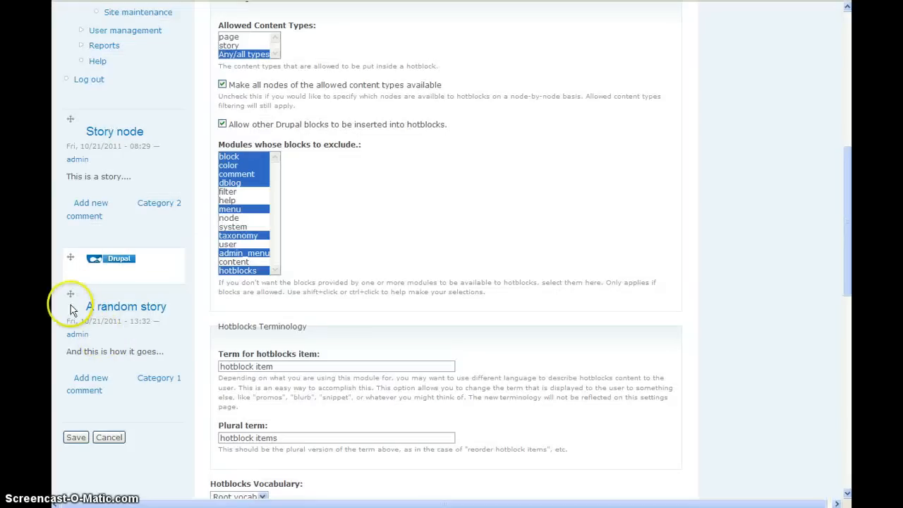
{"action": "left_click_drag", "start_coordinate": [70, 291], "coordinate": [61, 122]}
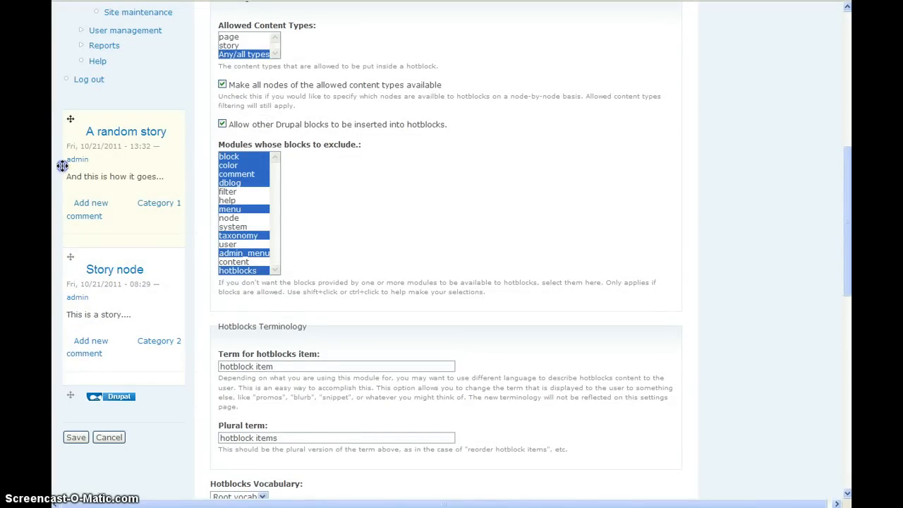
{"action": "left_click_drag", "start_coordinate": [62, 166], "coordinate": [112, 311]}
{"action": "left_click_drag", "start_coordinate": [96, 255], "coordinate": [96, 255]}
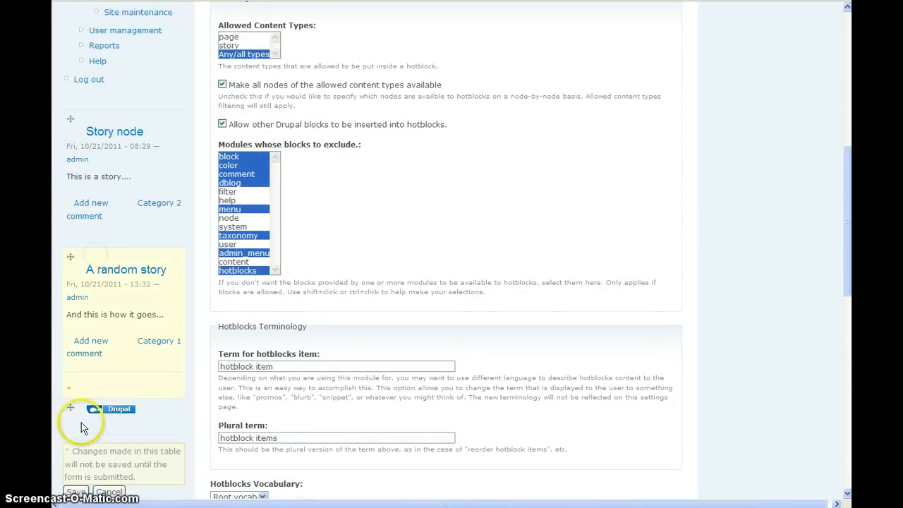
{"action": "left_click", "coordinate": [76, 491]}
{"action": "scroll", "coordinate": [144, 355], "scroll_direction": "down", "scroll_amount": 1}
{"action": "scroll", "coordinate": [145, 353], "scroll_direction": "down", "scroll_amount": 2}
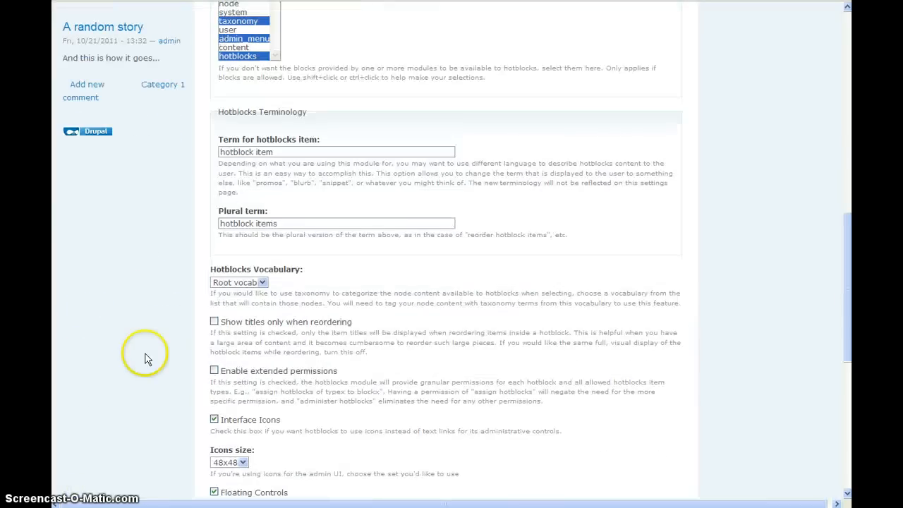
Enable "Show titles only when reordering" in the Hotblocks settings and save the configuration.
{"action": "left_click", "coordinate": [214, 322]}
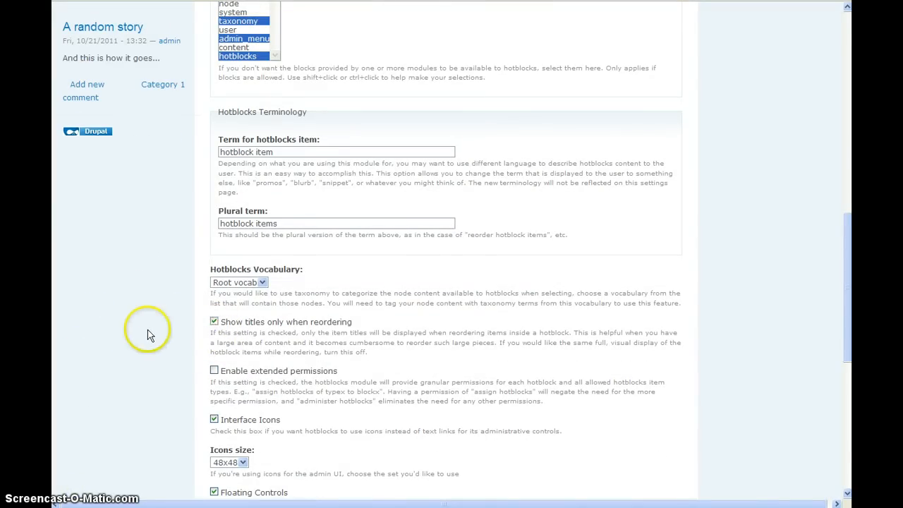
{"action": "scroll", "coordinate": [147, 329], "scroll_direction": "down", "scroll_amount": 5}
{"action": "left_click", "coordinate": [231, 421]}
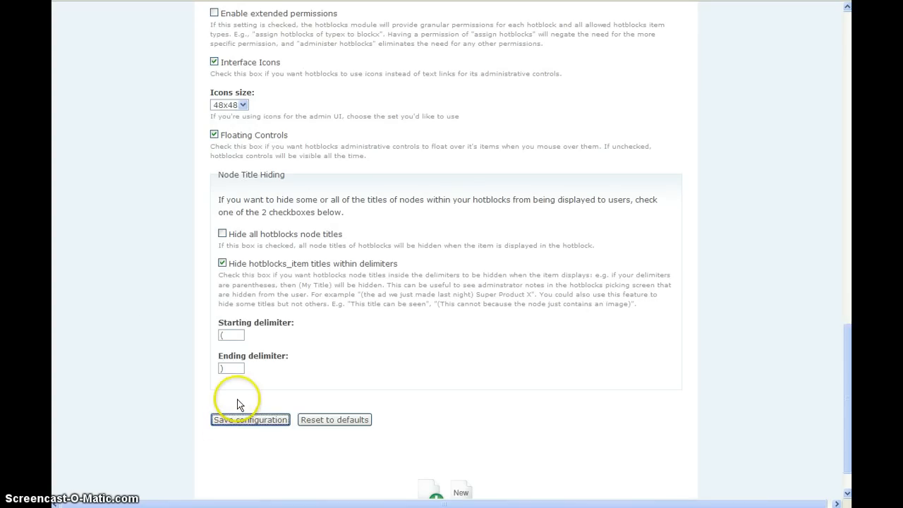
Reorder the sidebar hotblock so "Powered by Drupal" comes before "Story node" and "A random story", and save the order.
{"action": "scroll", "coordinate": [195, 316], "scroll_direction": "down", "scroll_amount": 5}
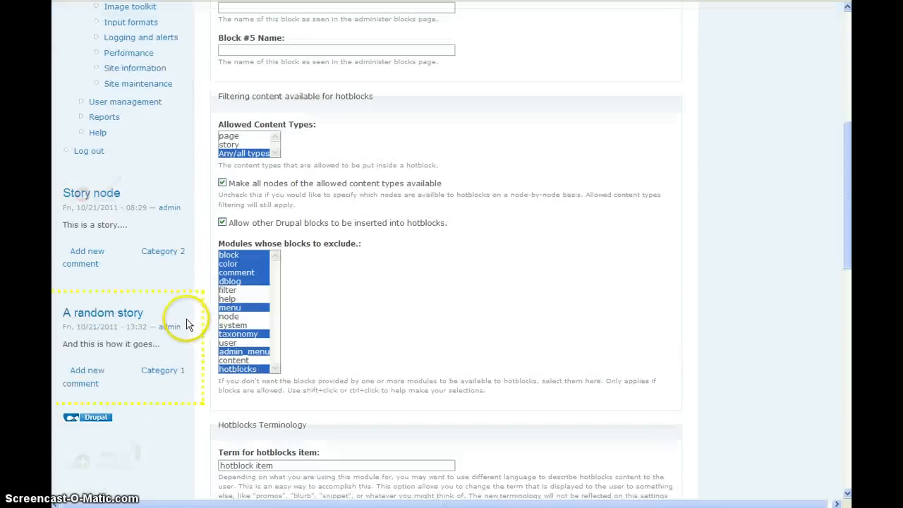
{"action": "left_click", "coordinate": [139, 457]}
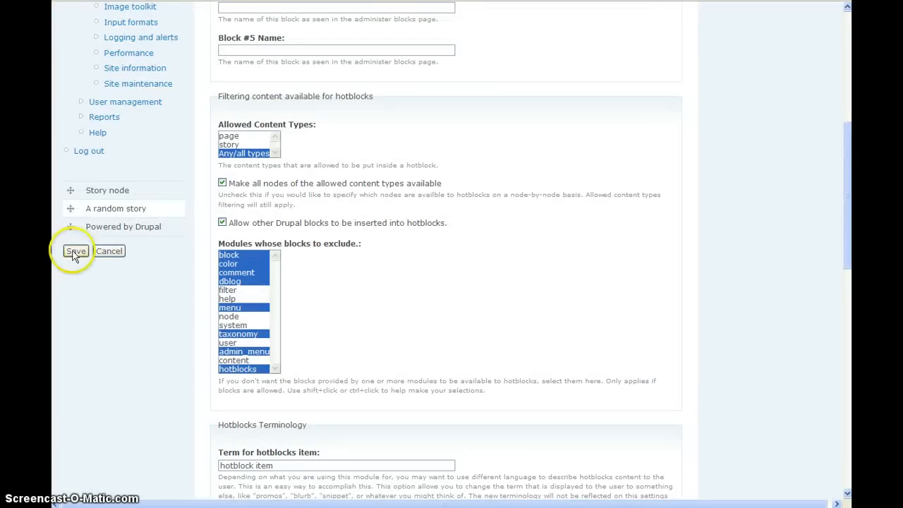
{"action": "mouse_move", "coordinate": [70, 227]}
{"action": "left_mouse_down"}
{"action": "mouse_move", "coordinate": [66, 210]}
{"action": "mouse_move", "coordinate": [66, 223]}
{"action": "left_mouse_up"}
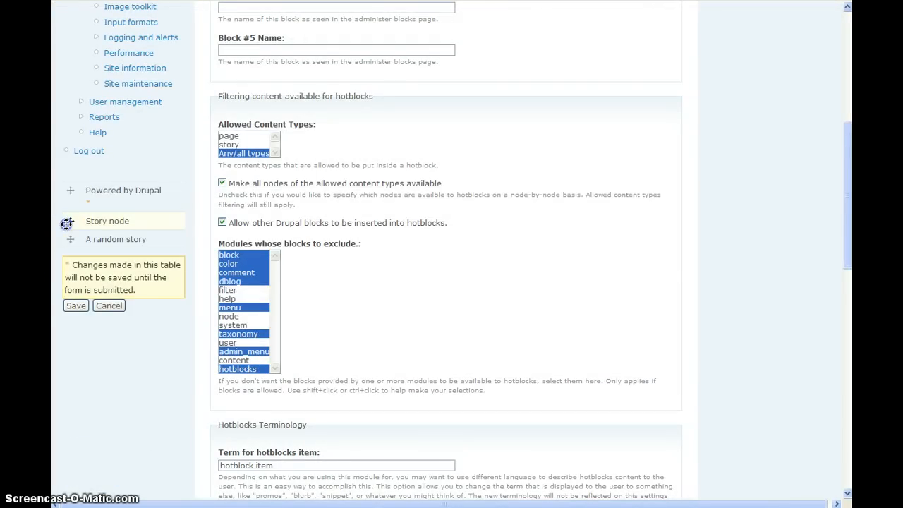
{"action": "left_click", "coordinate": [76, 305]}
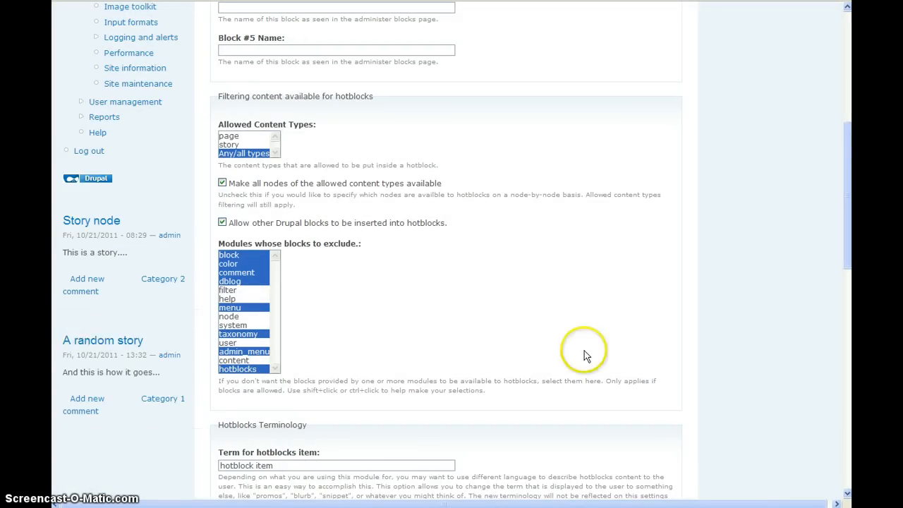
Enable extended permissions in the Hotblocks settings and save the configuration.
{"action": "scroll", "coordinate": [584, 355], "scroll_direction": "down", "scroll_amount": 6}
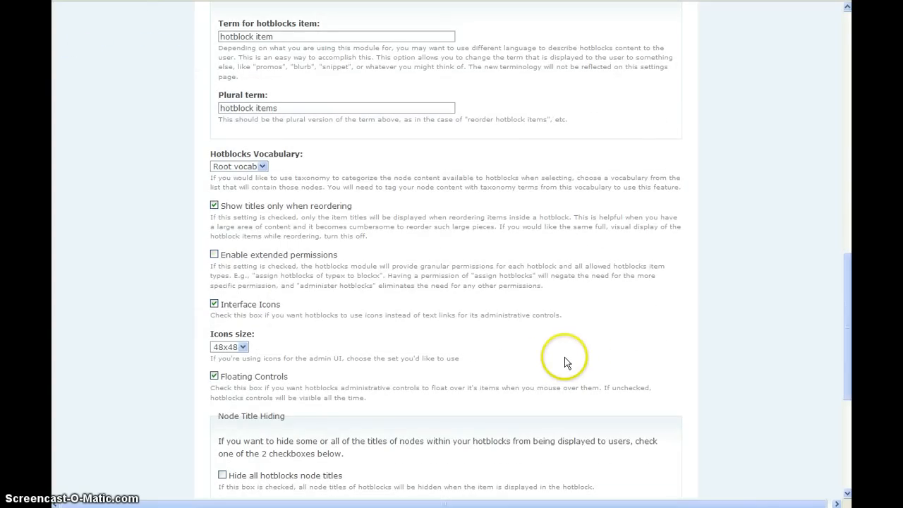
{"action": "left_click", "coordinate": [228, 257]}
{"action": "scroll", "coordinate": [178, 270], "scroll_direction": "down", "scroll_amount": 3}
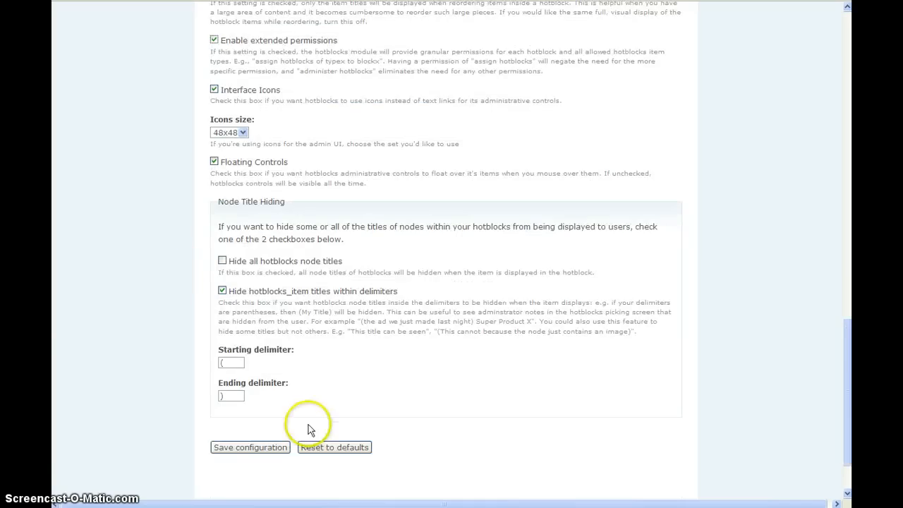
{"action": "left_click", "coordinate": [259, 448]}
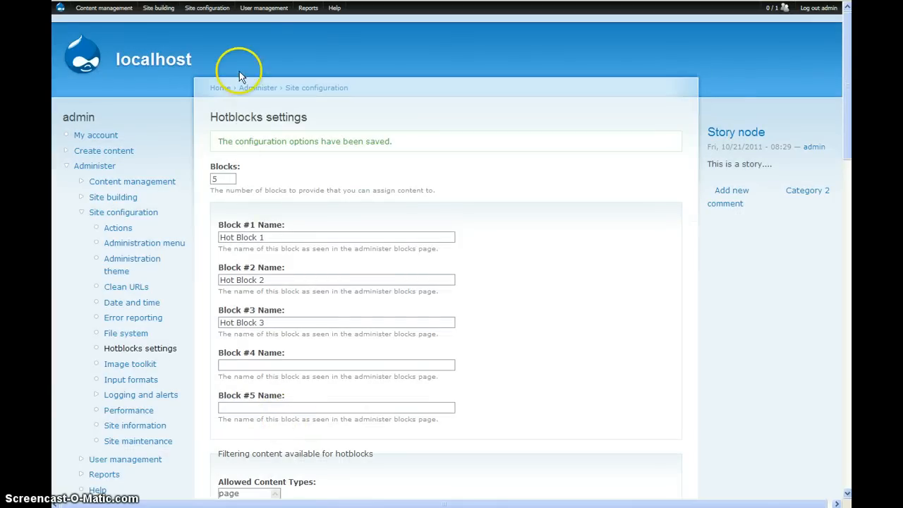
Open the user Permissions page and find the hotblocks module section.
{"action": "mouse_move", "coordinate": [279, 9]}
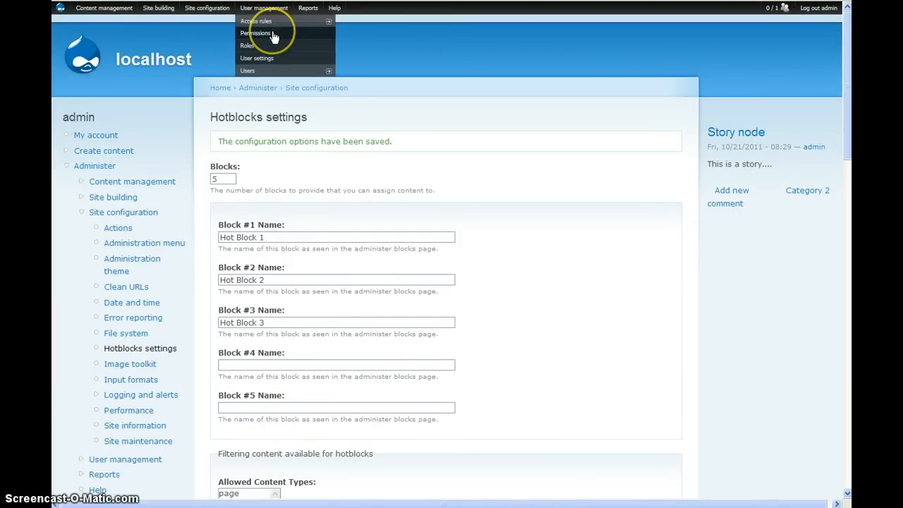
{"action": "left_click", "coordinate": [274, 36]}
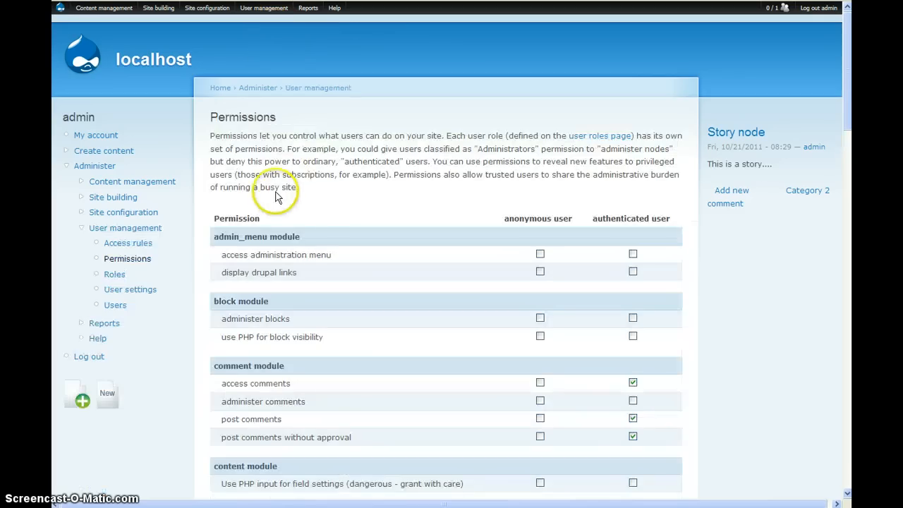
{"action": "scroll", "coordinate": [278, 200], "scroll_direction": "down", "scroll_amount": 3}
{"action": "scroll", "coordinate": [277, 200], "scroll_direction": "down", "scroll_amount": 8}
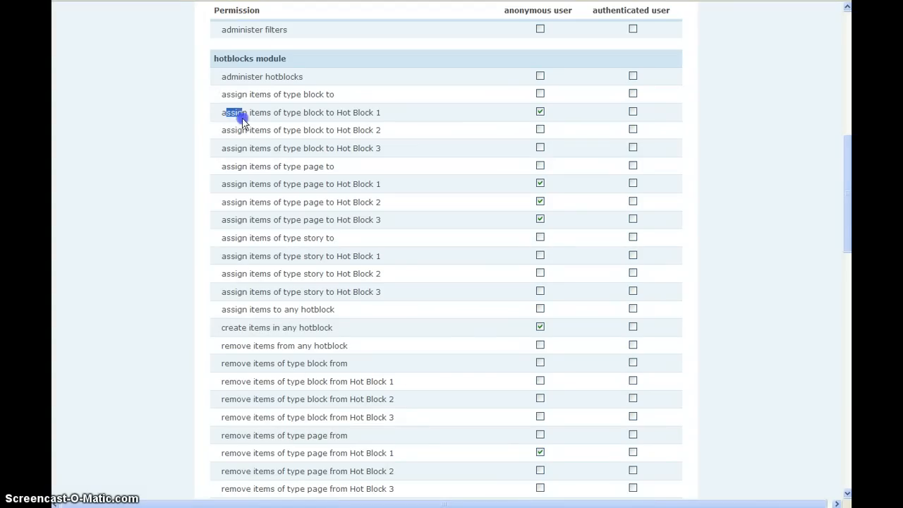
Examine the hotblocks module's permissions for assigning, removing and reordering items per type and per Hot Block.
{"action": "double_click", "coordinate": [310, 113]}
{"action": "left_click_drag", "start_coordinate": [346, 113], "coordinate": [351, 113]}
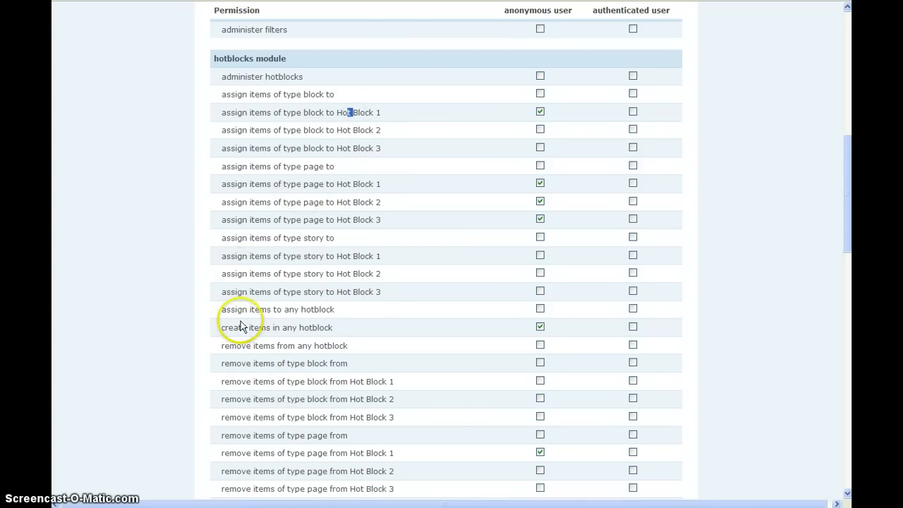
{"action": "scroll", "coordinate": [302, 379], "scroll_direction": "down", "scroll_amount": 3}
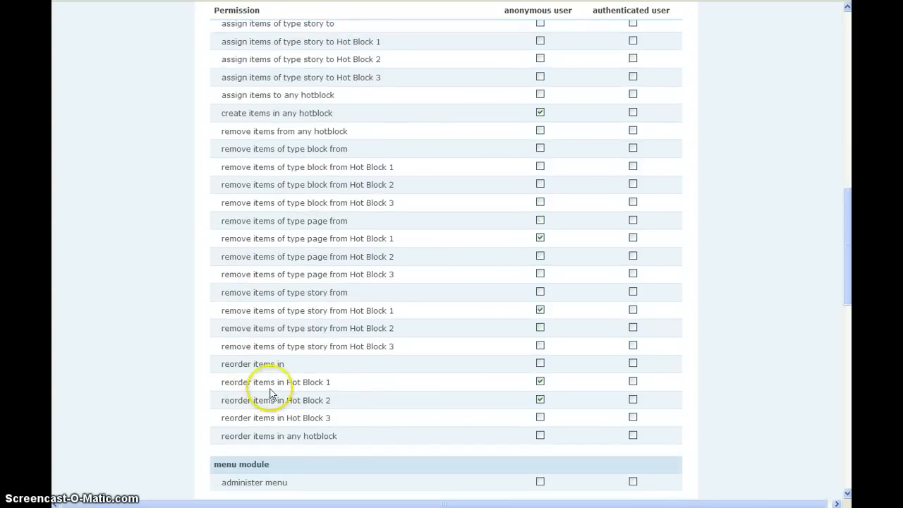
{"action": "scroll", "coordinate": [136, 208], "scroll_direction": "up", "scroll_amount": 1}
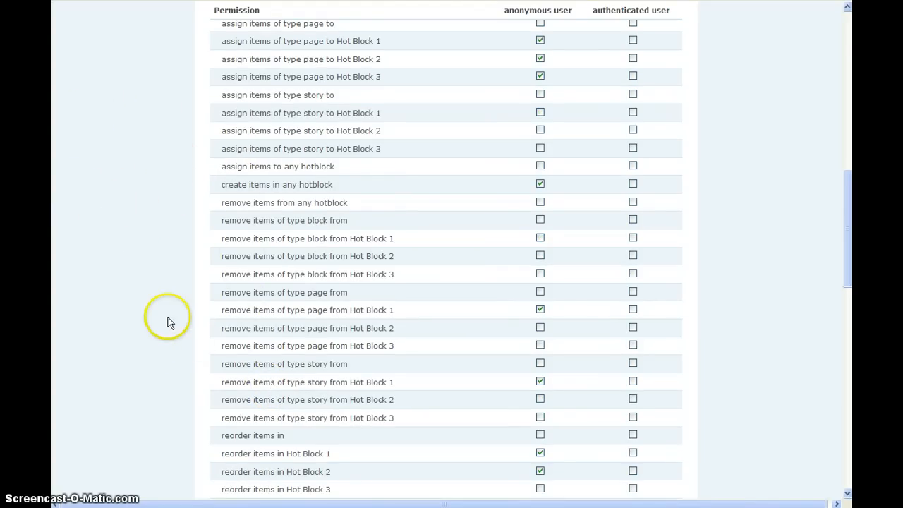
{"action": "scroll", "coordinate": [138, 306], "scroll_direction": "up", "scroll_amount": 1}
{"action": "scroll", "coordinate": [139, 308], "scroll_direction": "up", "scroll_amount": 1}
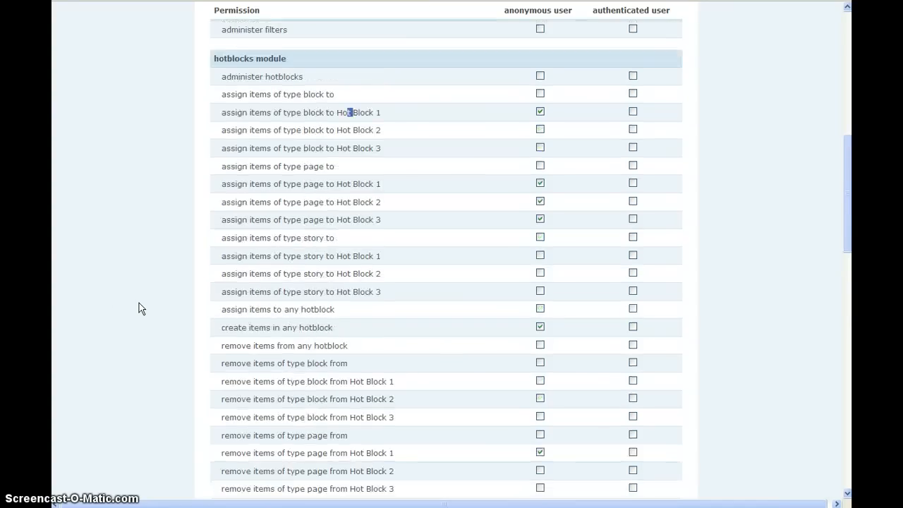
{"action": "left_click", "coordinate": [223, 93]}
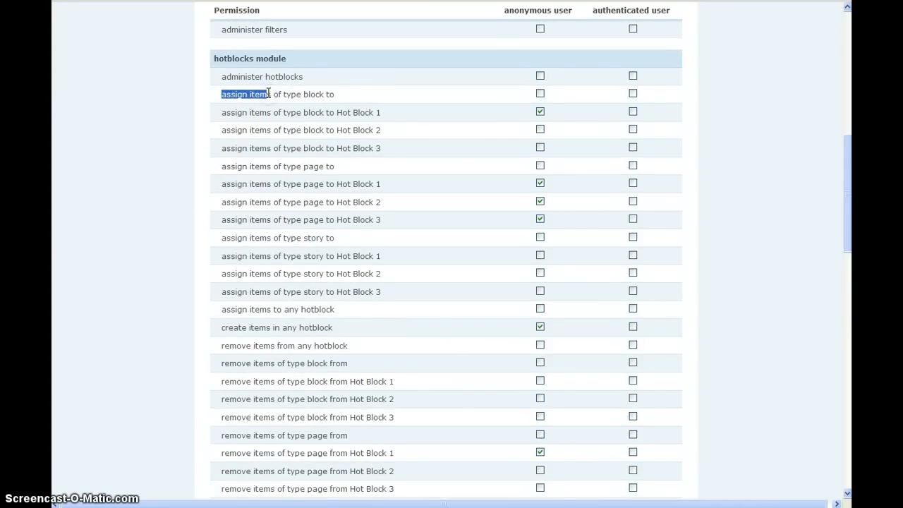
{"action": "left_click_drag", "start_coordinate": [259, 94], "coordinate": [268, 95]}
{"action": "left_click_drag", "start_coordinate": [229, 113], "coordinate": [368, 150]}
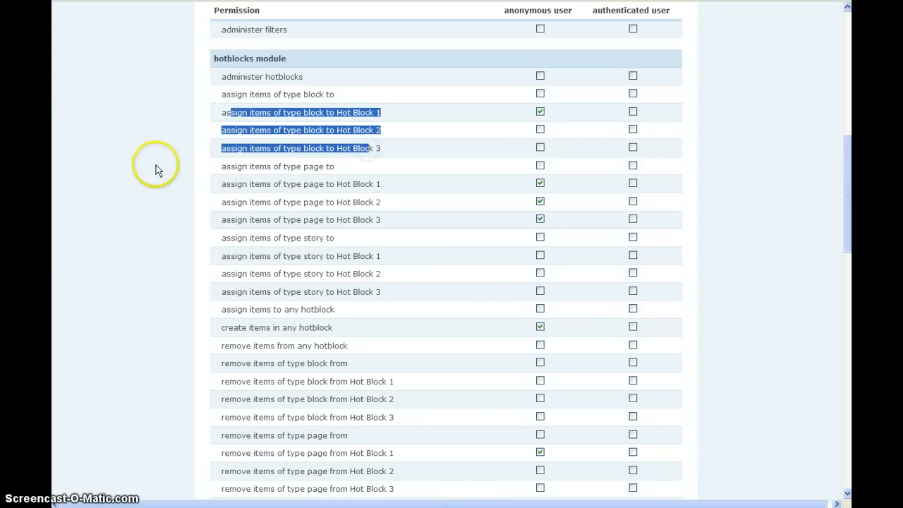
{"action": "left_click", "coordinate": [241, 158]}
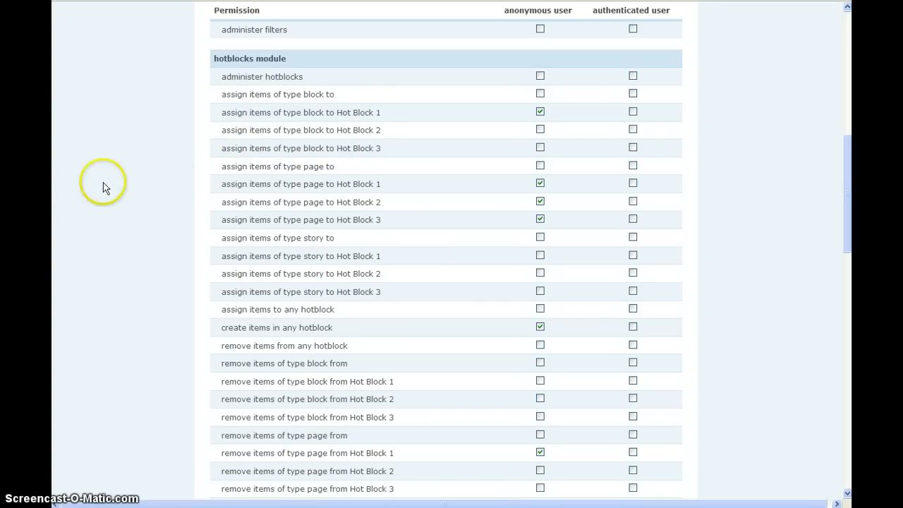
Return to the Hotblocks settings page and check the Interface Icons setting against the sidebar hotblock's controls.
{"action": "scroll", "coordinate": [103, 182], "scroll_direction": "up", "scroll_amount": 10}
{"action": "mouse_move", "coordinate": [211, 8]}
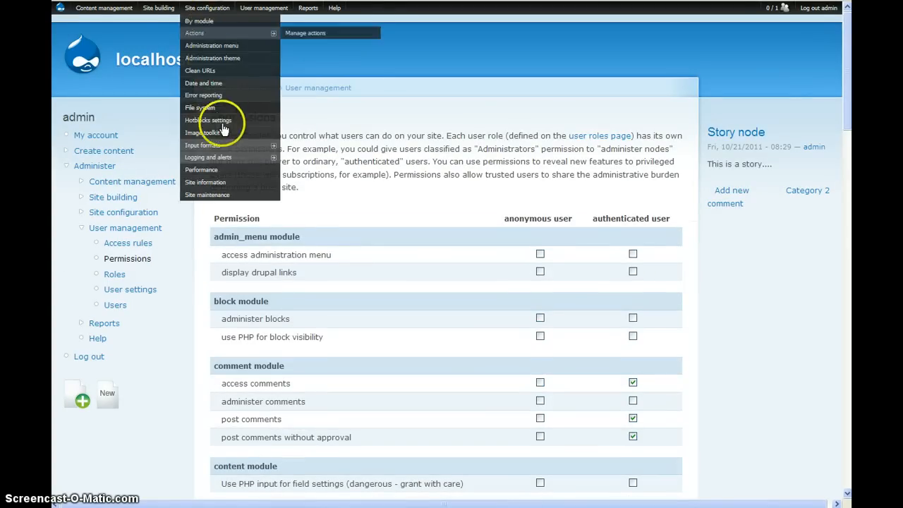
{"action": "left_click", "coordinate": [223, 122]}
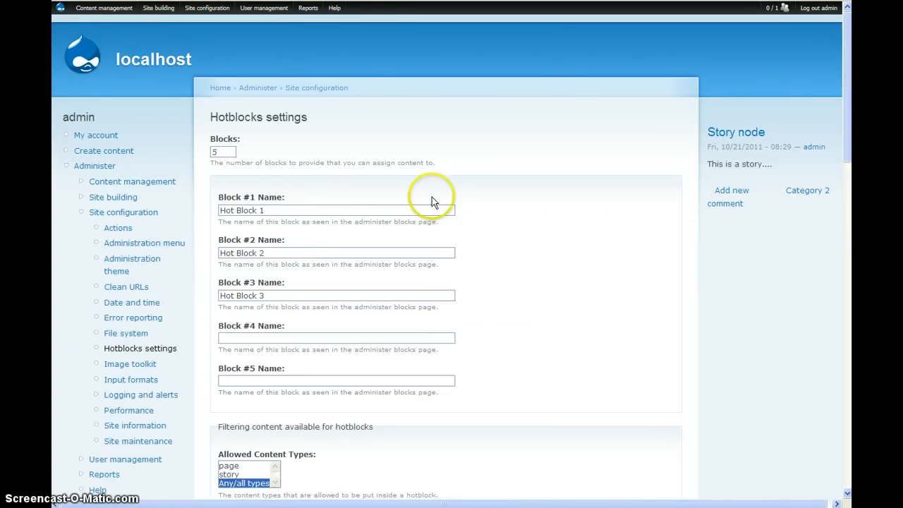
{"action": "scroll", "coordinate": [454, 191], "scroll_direction": "down", "scroll_amount": 10}
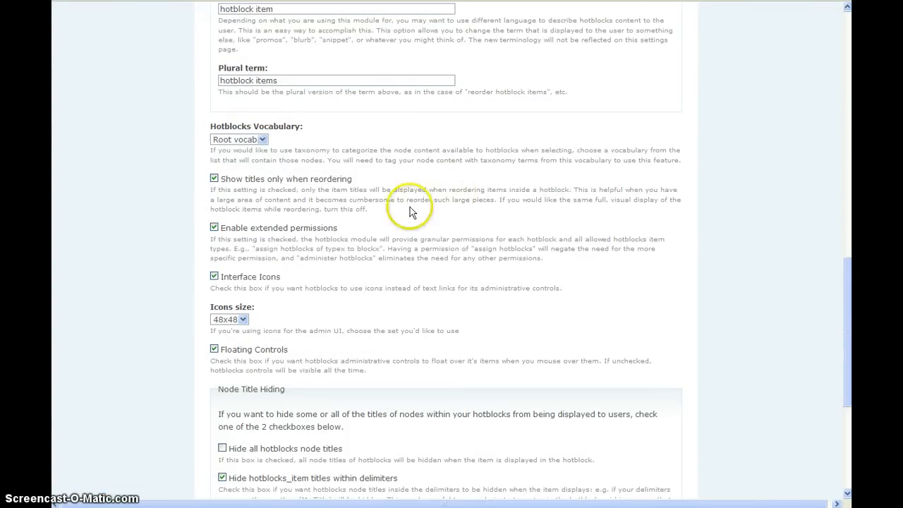
{"action": "scroll", "coordinate": [213, 278], "scroll_direction": "up", "scroll_amount": 3}
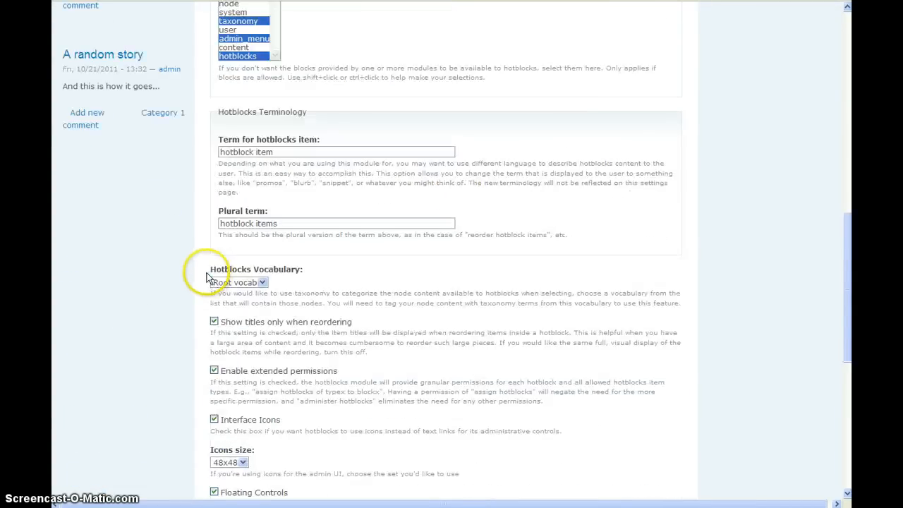
{"action": "mouse_move", "coordinate": [80, 161]}
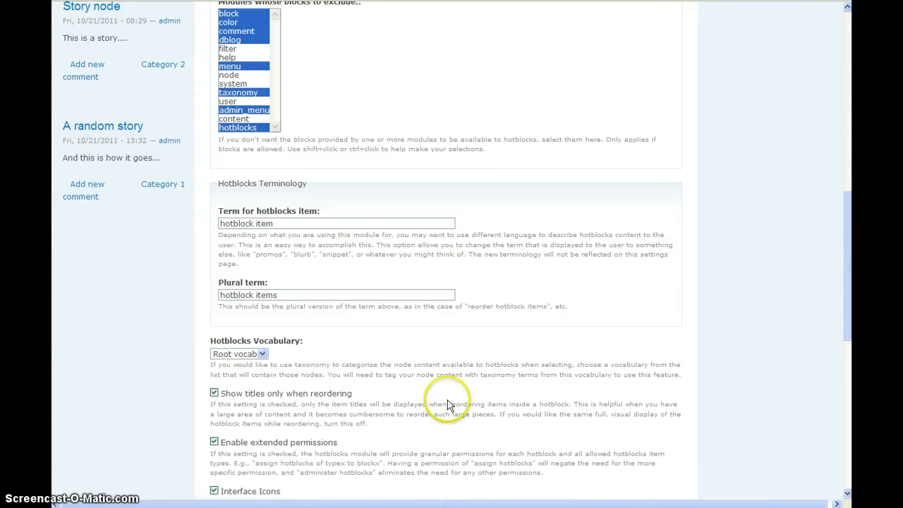
Review the Icons size and Floating Controls settings and reveal the floating controls on "A random story" in the sidebar hotblock.
{"action": "scroll", "coordinate": [451, 401], "scroll_direction": "down", "scroll_amount": 3}
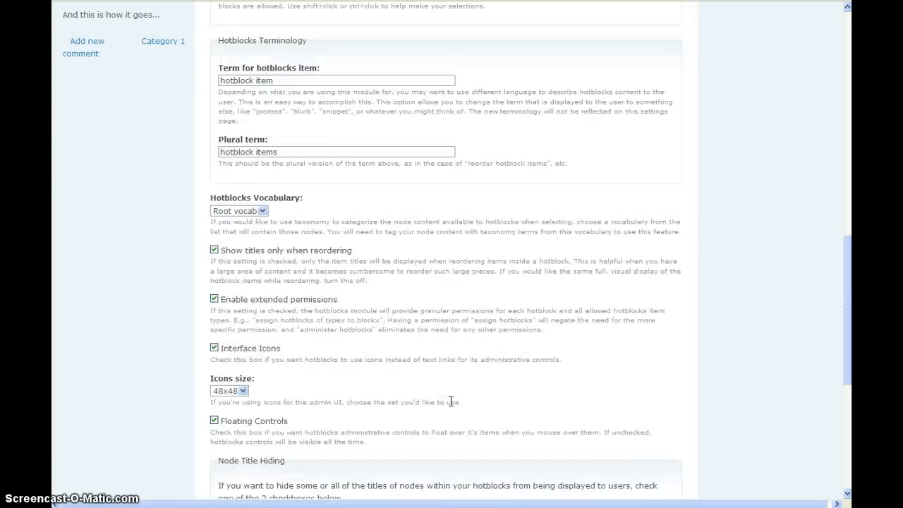
{"action": "scroll", "coordinate": [450, 402], "scroll_direction": "down", "scroll_amount": 2}
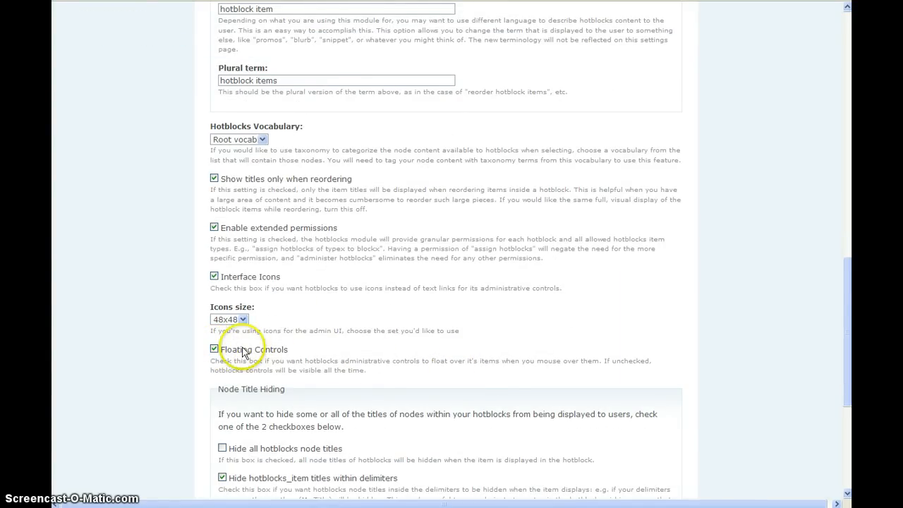
{"action": "scroll", "coordinate": [324, 305], "scroll_direction": "up", "scroll_amount": 3}
{"action": "scroll", "coordinate": [346, 311], "scroll_direction": "up", "scroll_amount": 3}
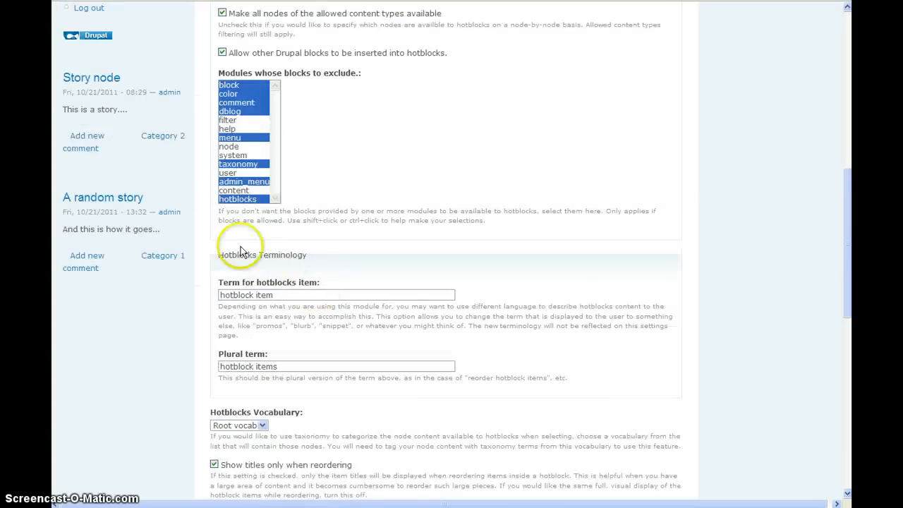
{"action": "mouse_move", "coordinate": [81, 203]}
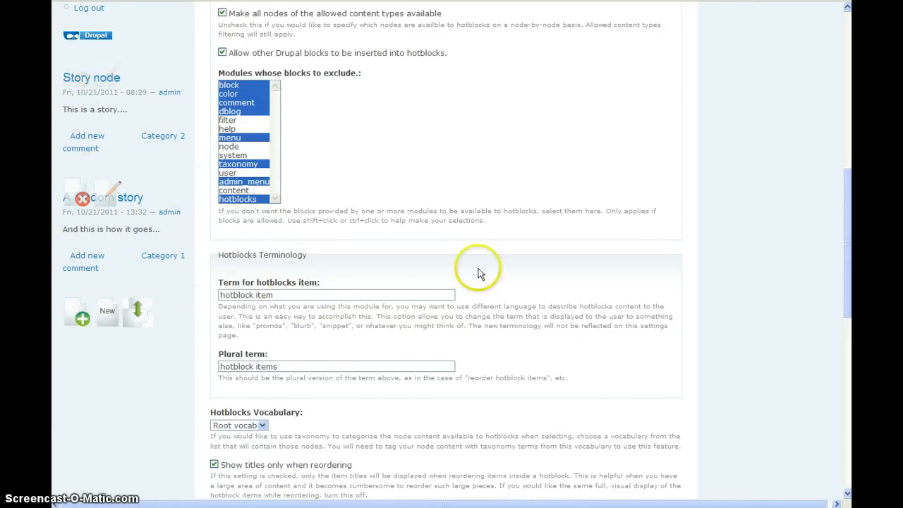
Set the Hotblocks icons size to 32x32, save the configuration, and view the icons in the sidebar hotblock.
{"action": "scroll", "coordinate": [522, 218], "scroll_direction": "down", "scroll_amount": 3}
{"action": "scroll", "coordinate": [533, 203], "scroll_direction": "down", "scroll_amount": 4}
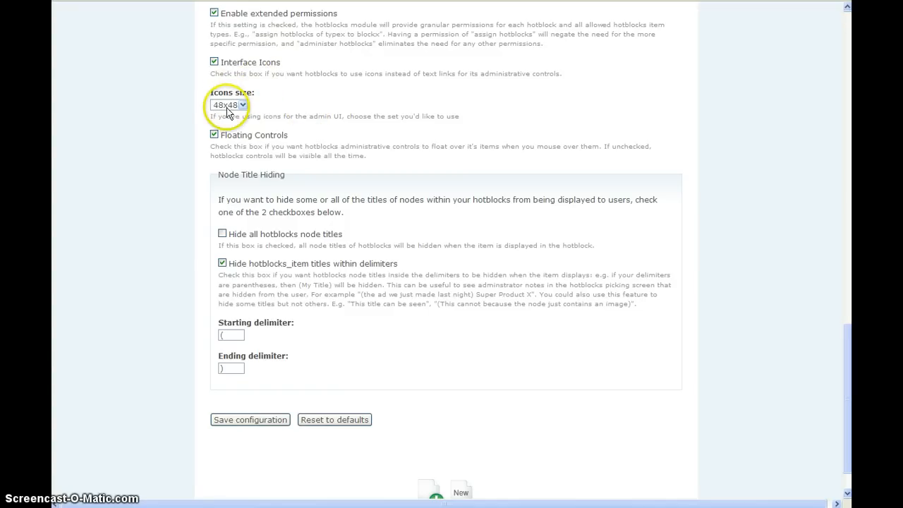
{"action": "left_click", "coordinate": [227, 106]}
{"action": "left_click", "coordinate": [227, 132]}
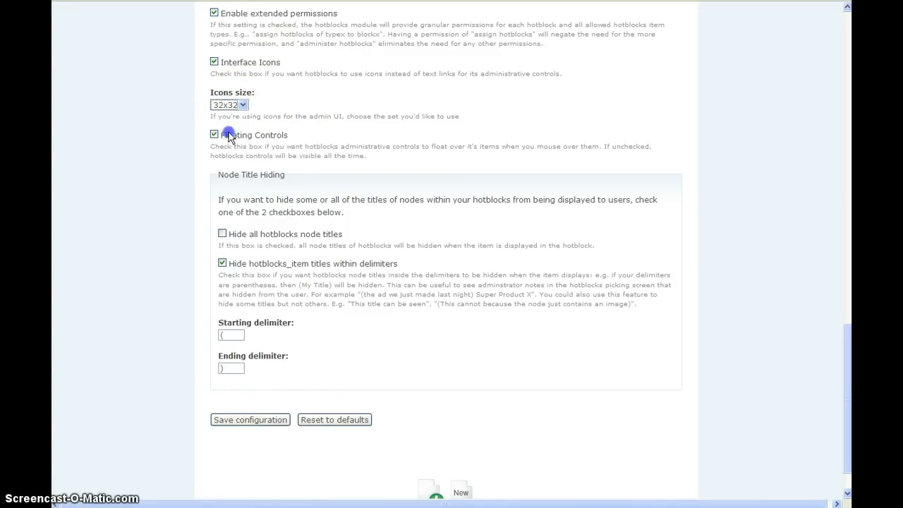
{"action": "left_click", "coordinate": [247, 420]}
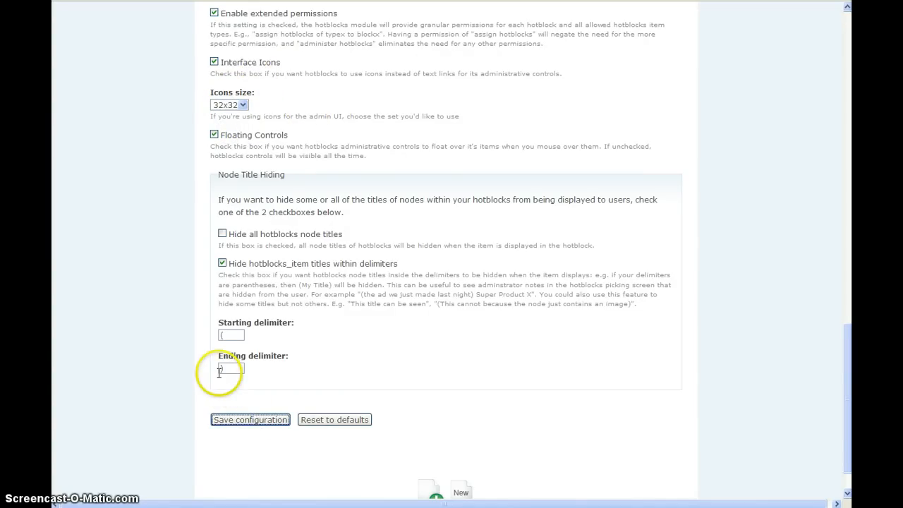
{"action": "scroll", "coordinate": [203, 317], "scroll_direction": "down", "scroll_amount": 3}
{"action": "scroll", "coordinate": [202, 291], "scroll_direction": "down", "scroll_amount": 3}
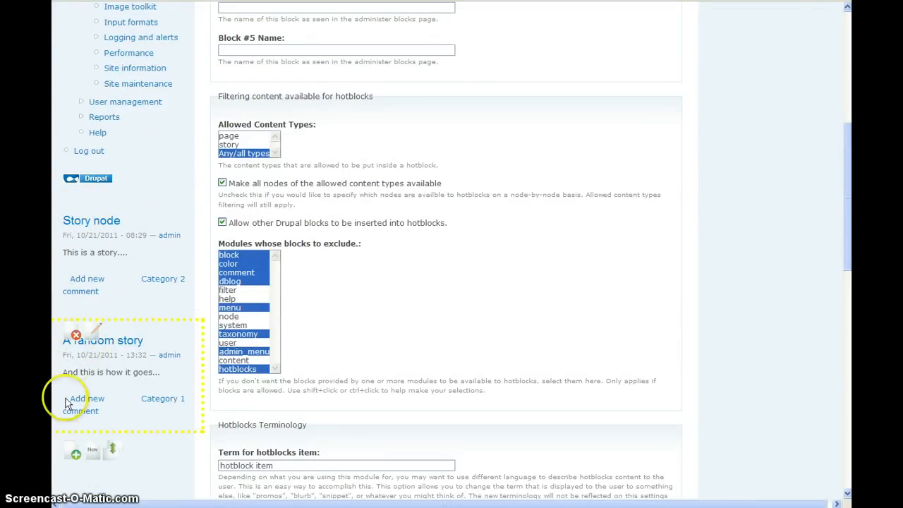
Check the Icons size options and reveal the floating controls on "A random story" in the sidebar hotblock.
{"action": "scroll", "coordinate": [407, 320], "scroll_direction": "down", "scroll_amount": 5}
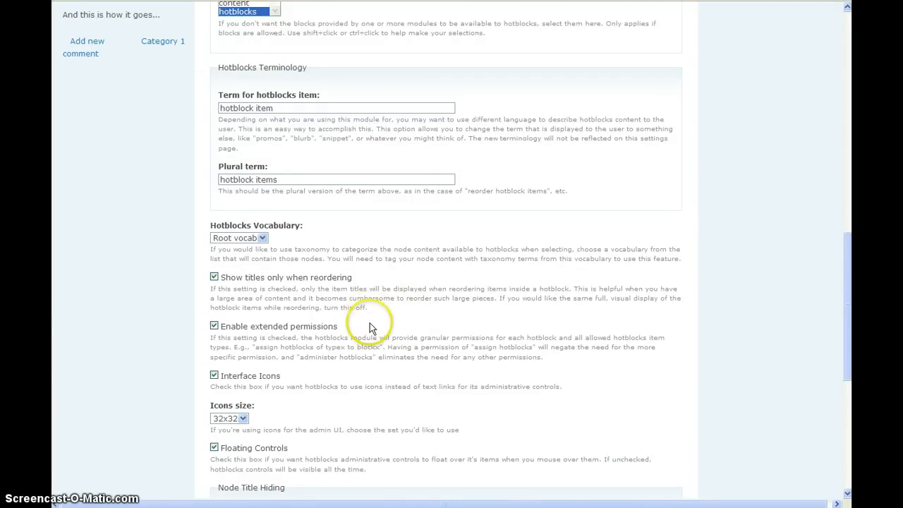
{"action": "left_click", "coordinate": [242, 419]}
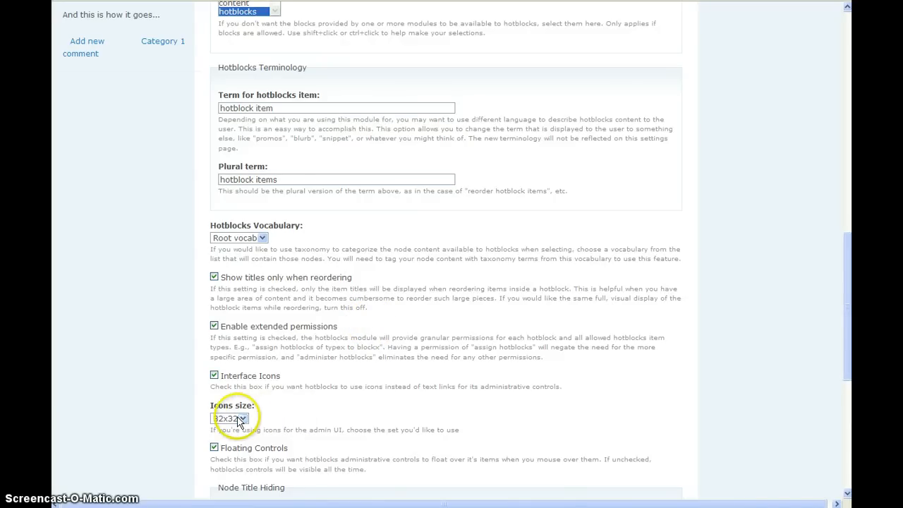
{"action": "left_click", "coordinate": [240, 420]}
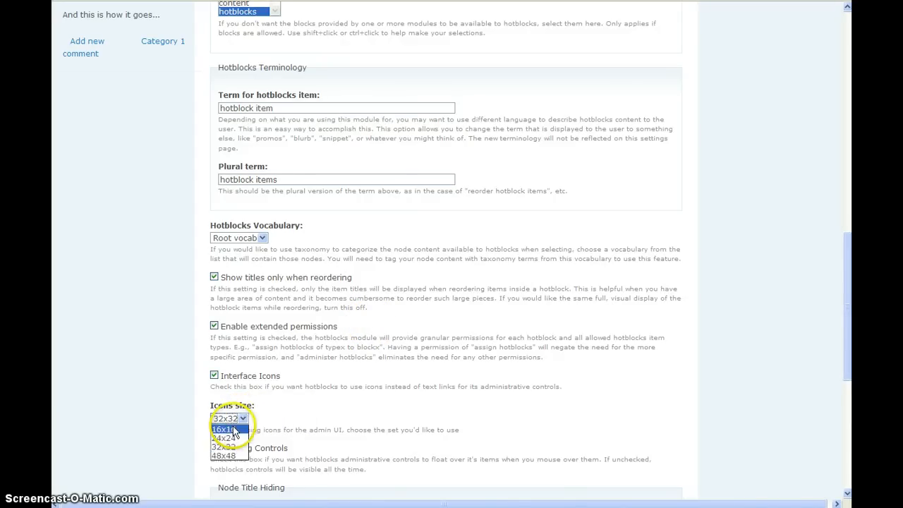
{"action": "left_click", "coordinate": [343, 420]}
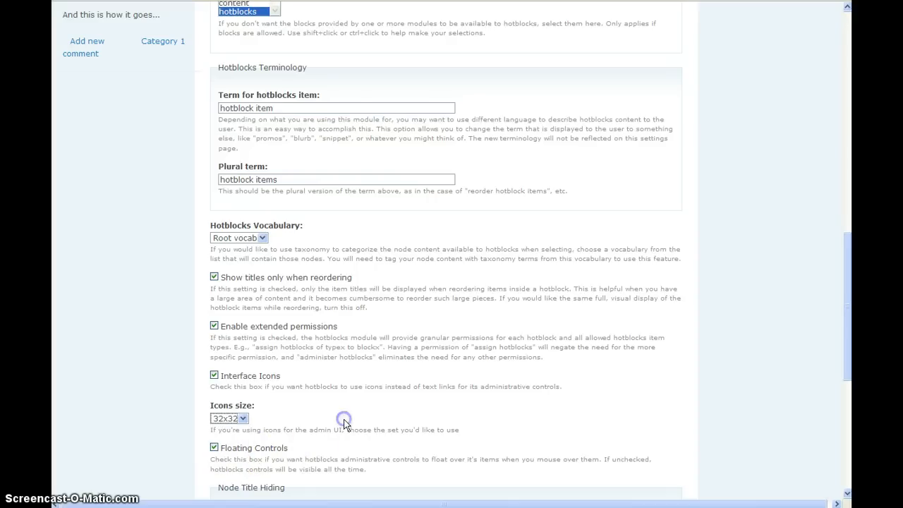
{"action": "scroll", "coordinate": [376, 387], "scroll_direction": "up", "scroll_amount": 4}
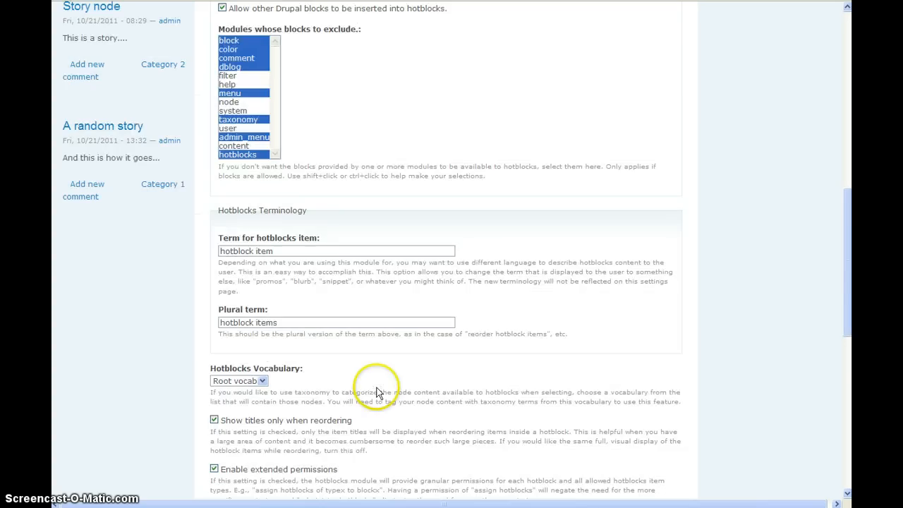
{"action": "mouse_move", "coordinate": [79, 262]}
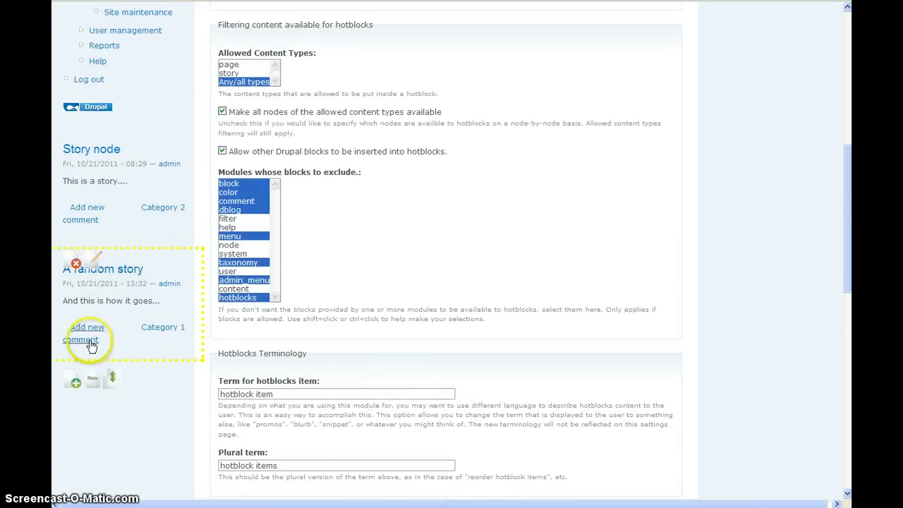
Examine the Node Title Hiding options and their delimiters, and compare them with the item titles in the sidebar hotblock.
{"action": "scroll", "coordinate": [201, 403], "scroll_direction": "down", "scroll_amount": 7}
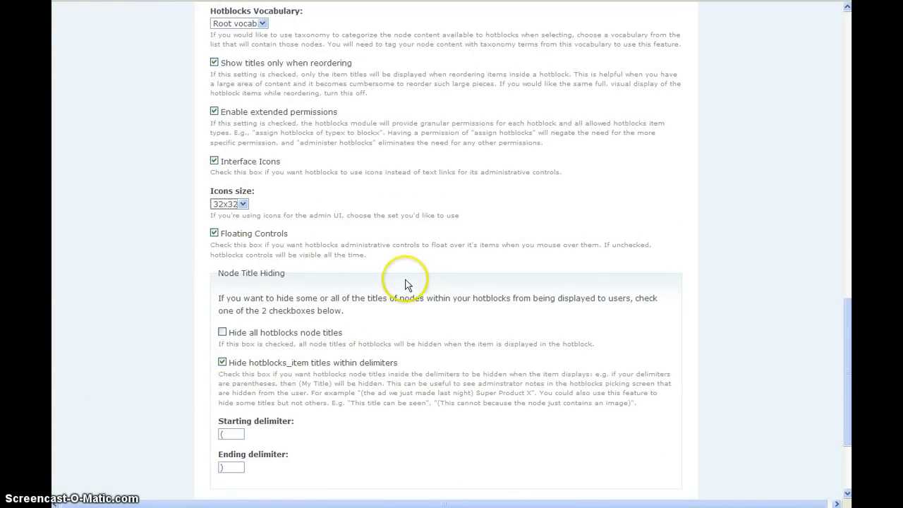
{"action": "scroll", "coordinate": [416, 282], "scroll_direction": "down", "scroll_amount": 1}
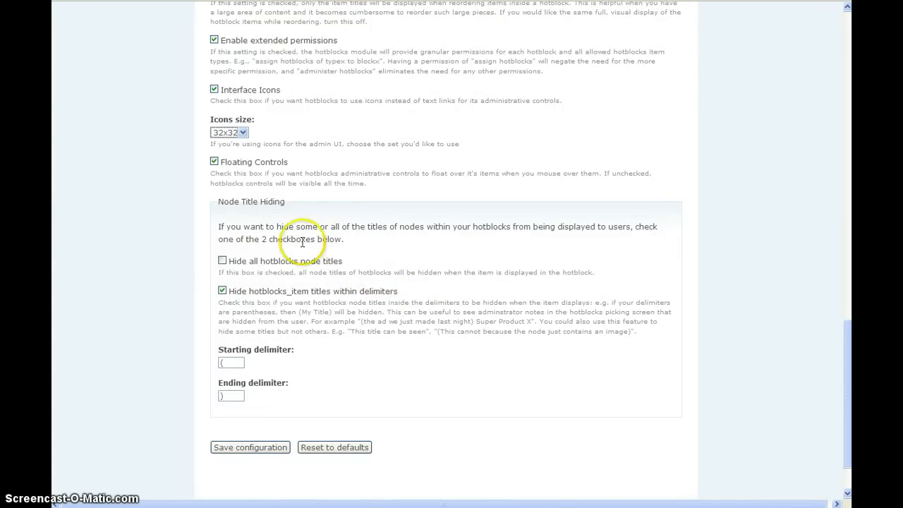
{"action": "left_click", "coordinate": [239, 266]}
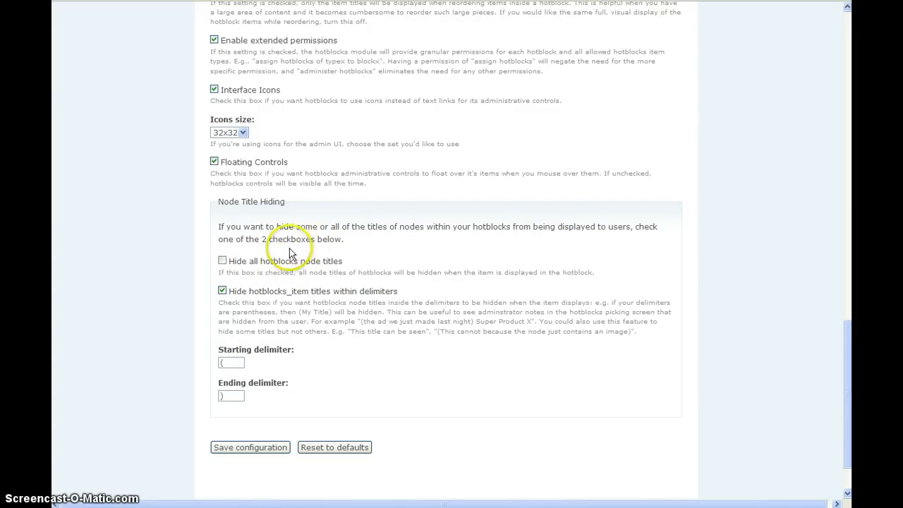
{"action": "scroll", "coordinate": [103, 212], "scroll_direction": "up", "scroll_amount": 5}
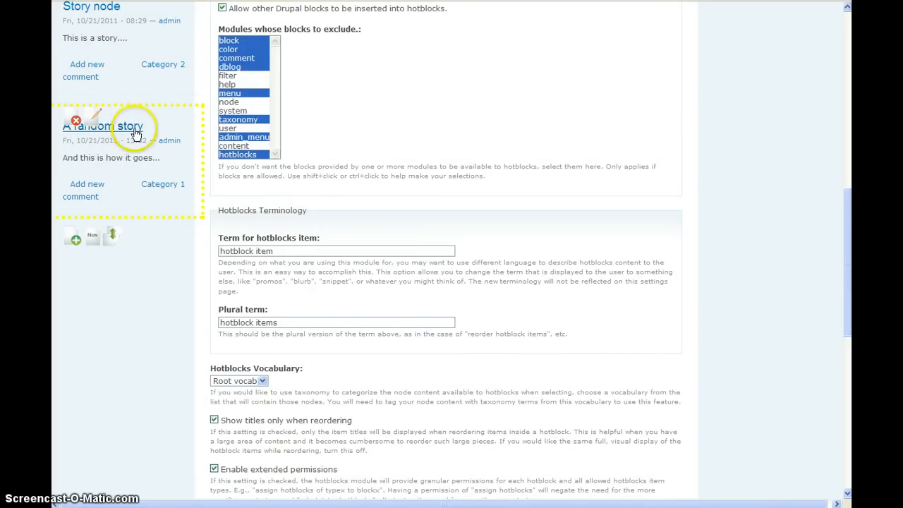
{"action": "scroll", "coordinate": [157, 182], "scroll_direction": "down", "scroll_amount": 5}
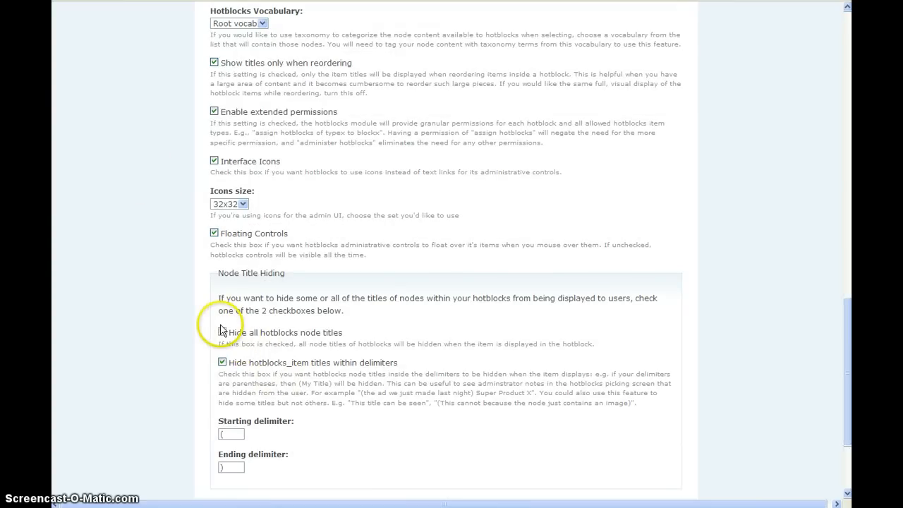
{"action": "left_click", "coordinate": [222, 362]}
{"action": "left_click", "coordinate": [222, 362]}
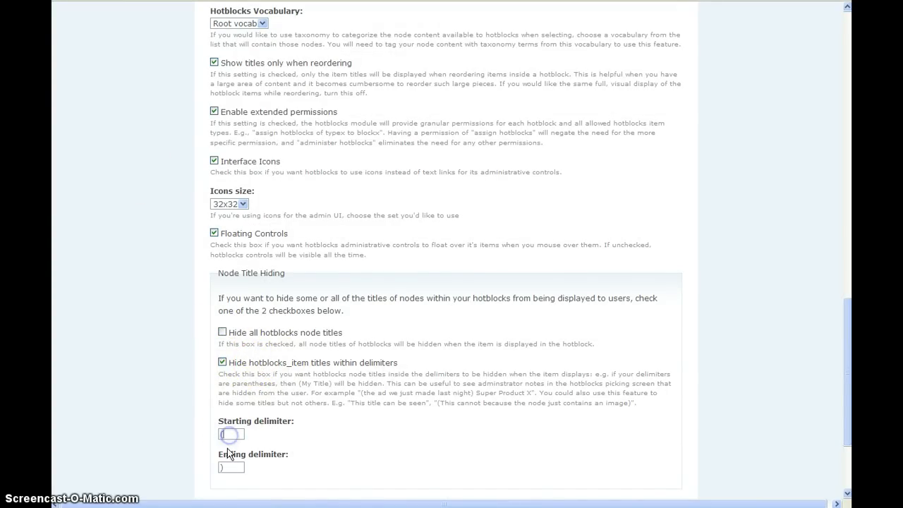
{"action": "scroll", "coordinate": [142, 325], "scroll_direction": "up", "scroll_amount": 6}
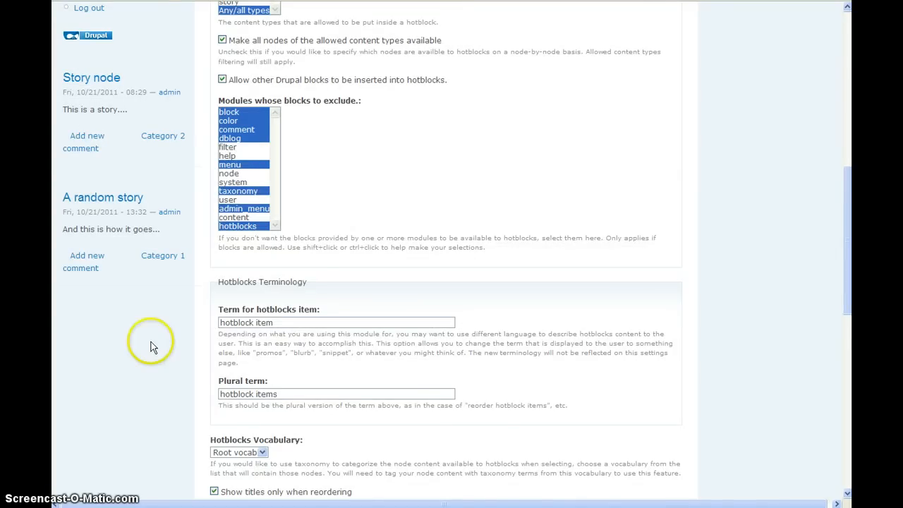
Open the Content list under Content management.
{"action": "scroll", "coordinate": [151, 343], "scroll_direction": "up", "scroll_amount": 5}
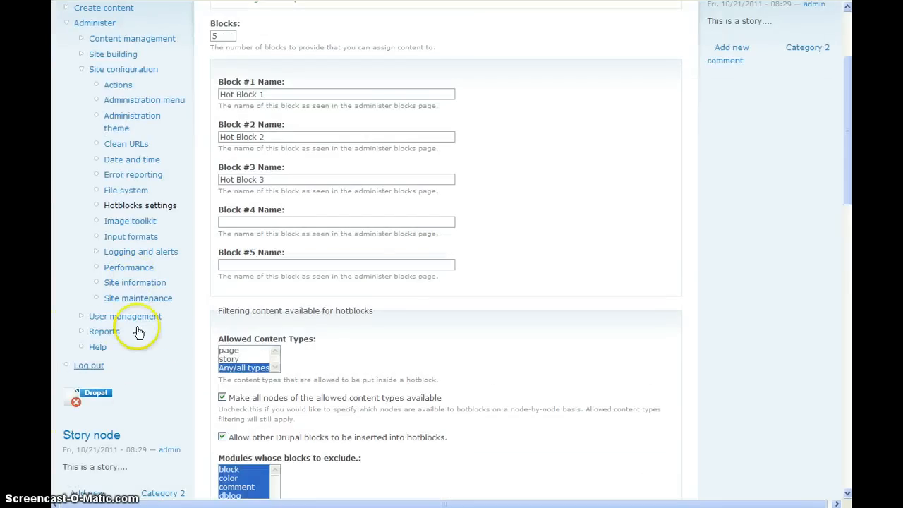
{"action": "left_click", "coordinate": [110, 40]}
{"action": "left_click", "coordinate": [237, 168]}
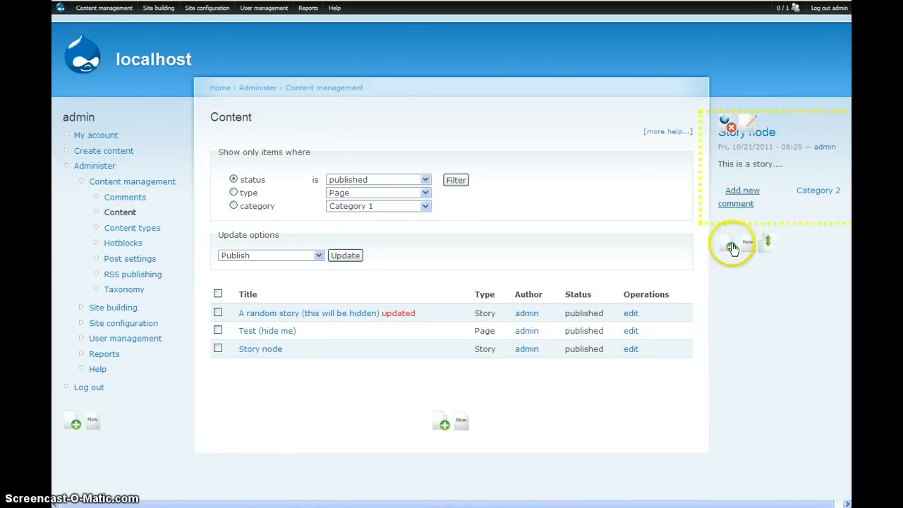
Insert the page "Test (hide me)" into the hotblock containing "Story node" and check how its title displays.
{"action": "left_click", "coordinate": [729, 247]}
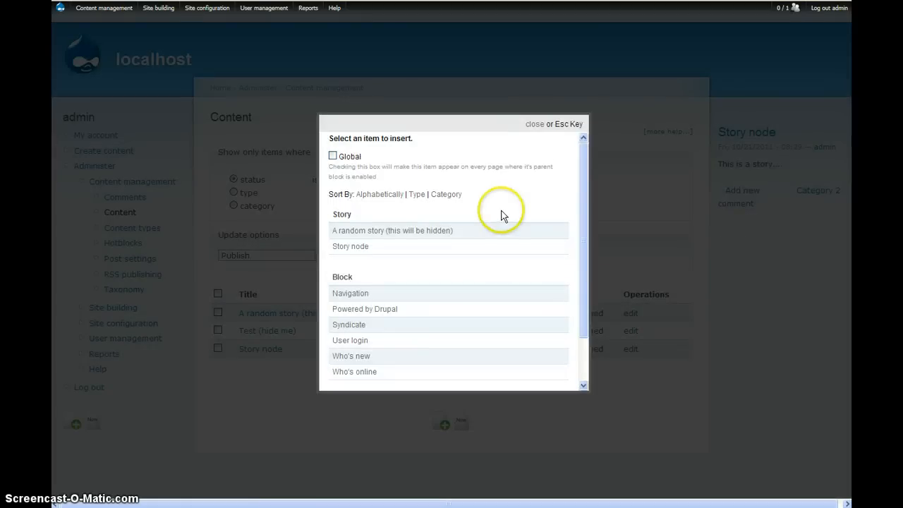
{"action": "scroll", "coordinate": [460, 227], "scroll_direction": "down", "scroll_amount": 2}
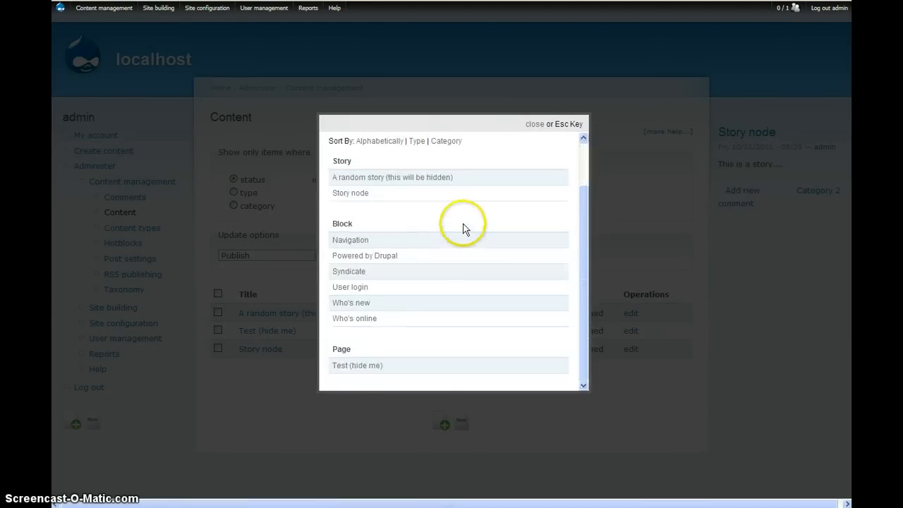
{"action": "left_click", "coordinate": [336, 372]}
{"action": "mouse_move", "coordinate": [731, 255]}
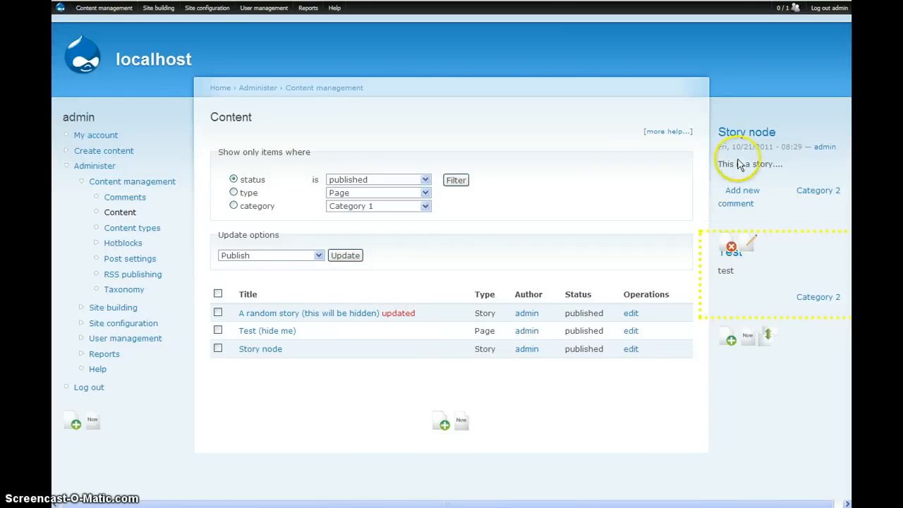
{"action": "mouse_move", "coordinate": [735, 178]}
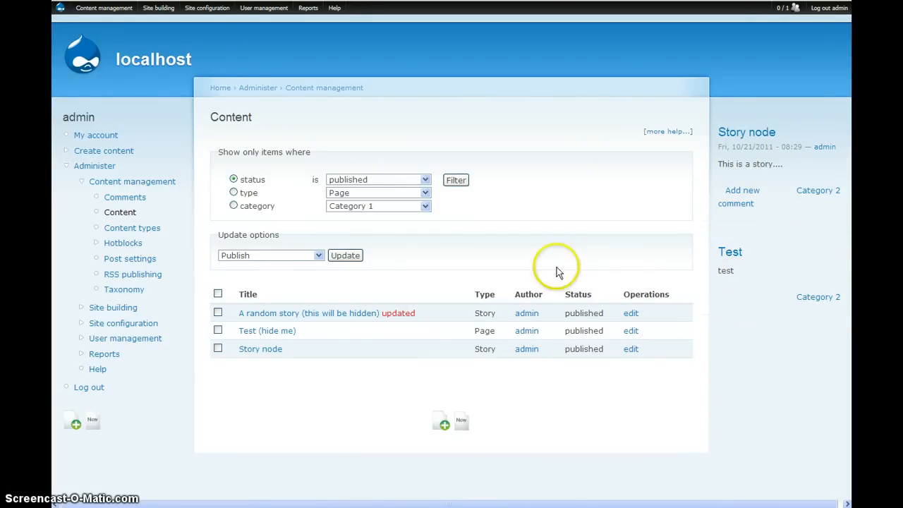
Open the Hotblocks overview and examine the content type and page assignments of the items in Hot Block 1.
{"action": "mouse_move", "coordinate": [207, 13]}
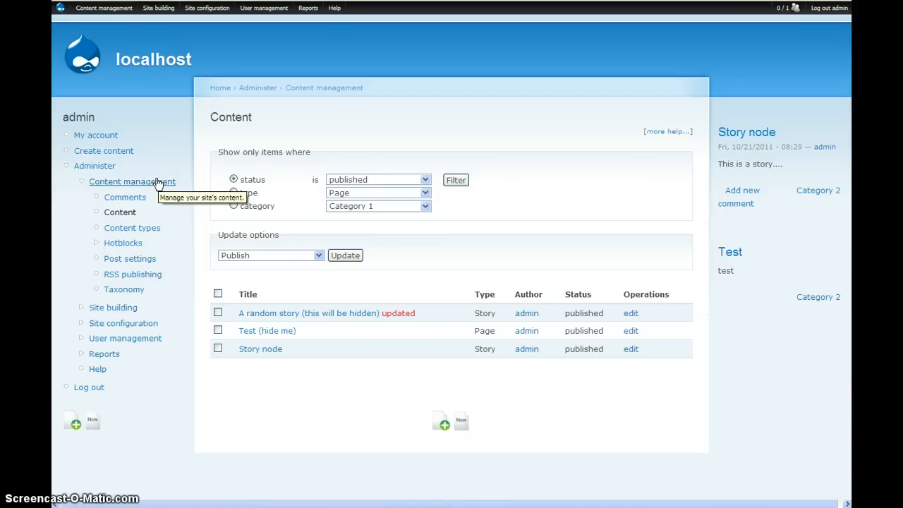
{"action": "left_click", "coordinate": [118, 246]}
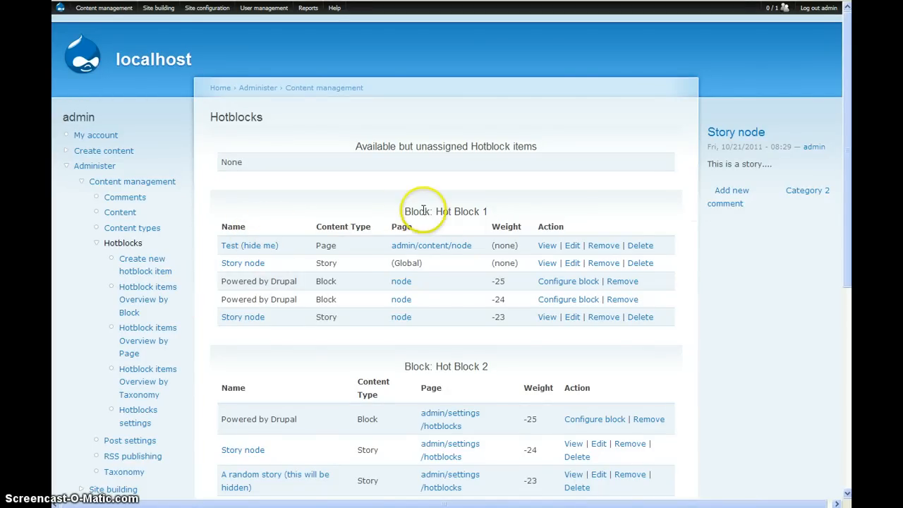
{"action": "left_click", "coordinate": [318, 247]}
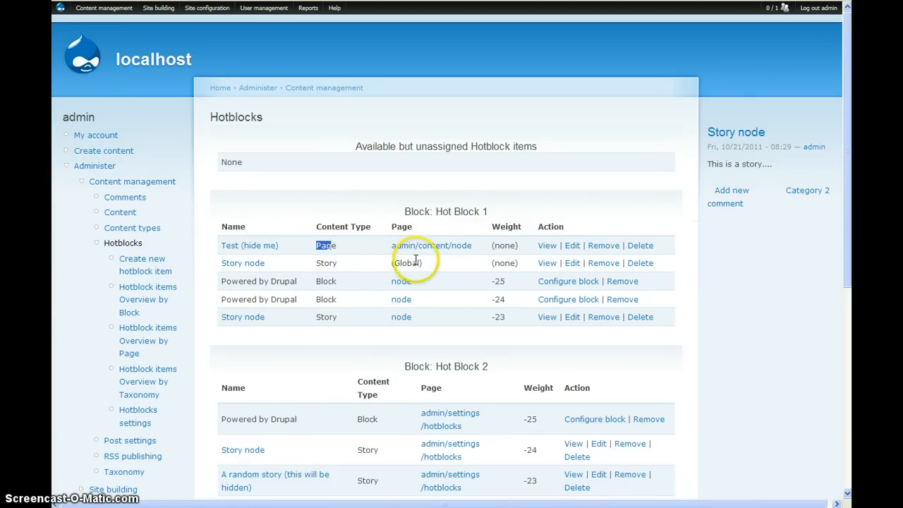
{"action": "left_click_drag", "start_coordinate": [417, 263], "coordinate": [405, 262]}
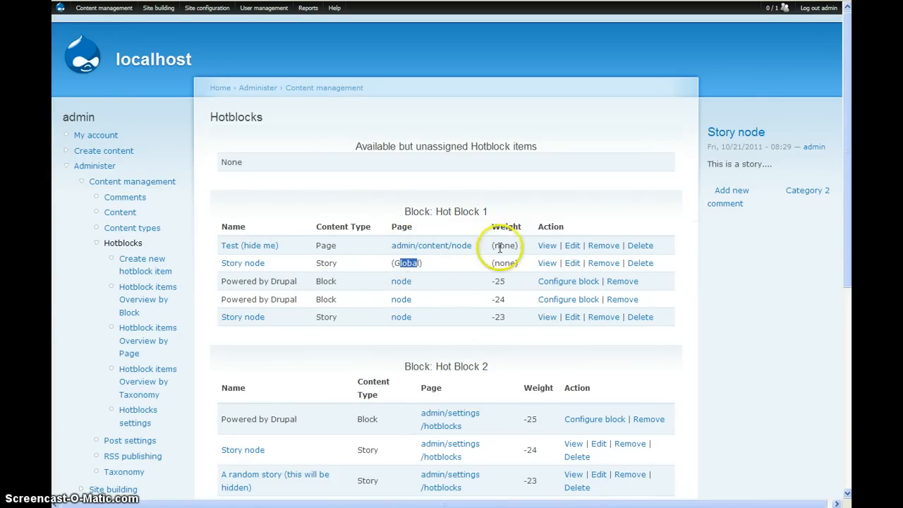
Remove the "Test (hide me)" page and the "Powered by Drupal" block with weight -25 from Hot Block 1.
{"action": "left_click", "coordinate": [548, 246]}
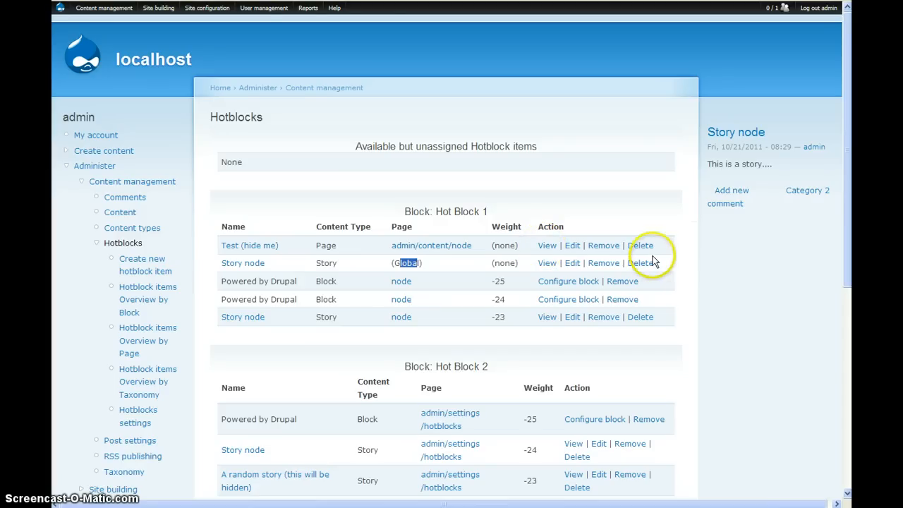
{"action": "left_click", "coordinate": [604, 246]}
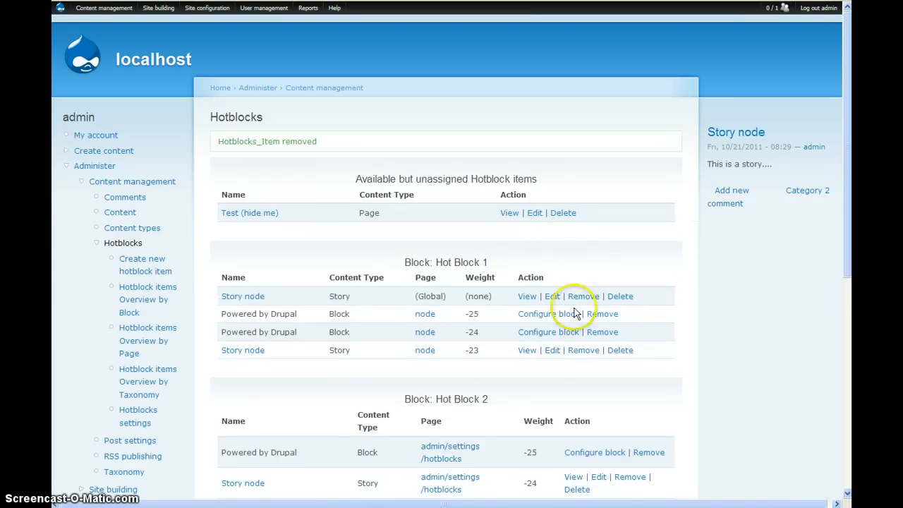
{"action": "left_click", "coordinate": [598, 317]}
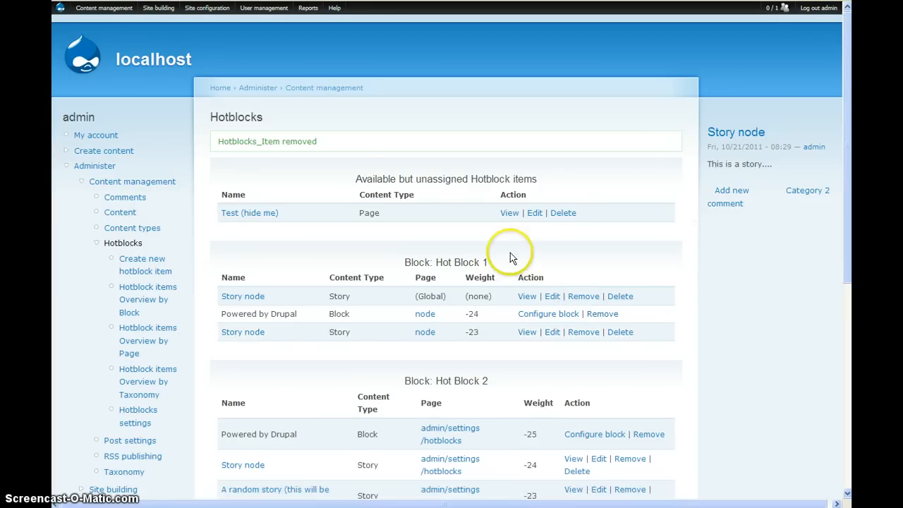
View the hotblock items overviews by page and by taxonomy, expanding Category 2 and Category 1.
{"action": "left_click", "coordinate": [154, 342]}
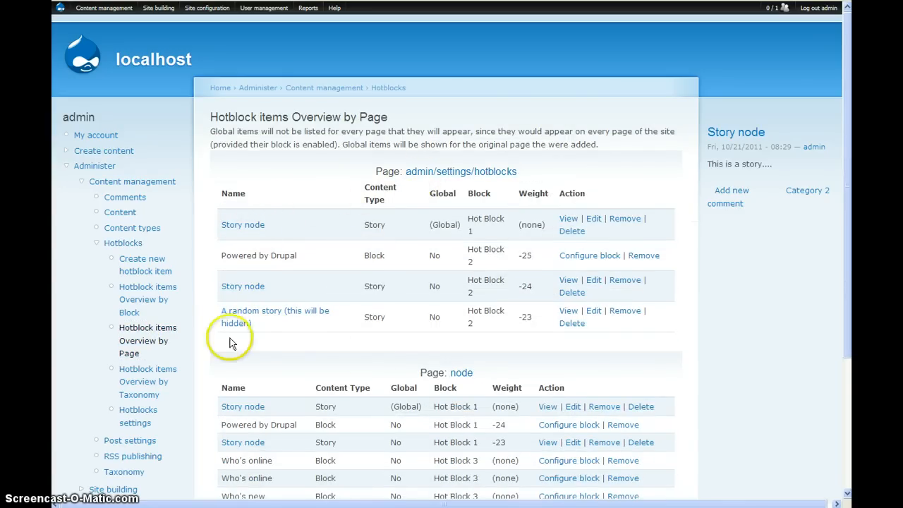
{"action": "scroll", "coordinate": [303, 430], "scroll_direction": "down", "scroll_amount": 2}
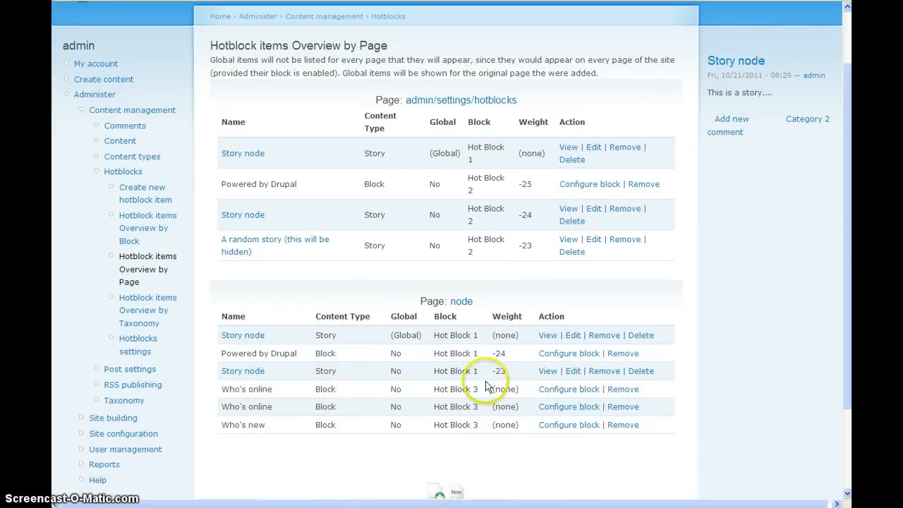
{"action": "left_click", "coordinate": [158, 312]}
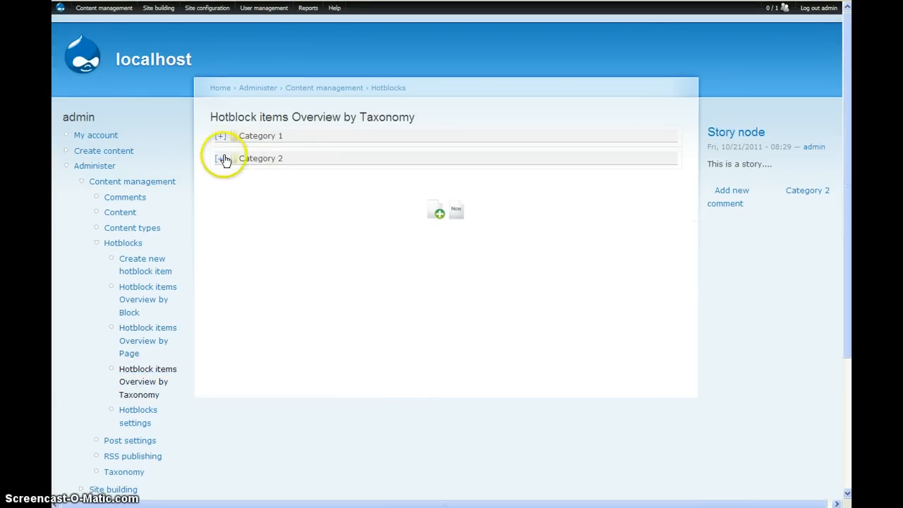
{"action": "left_click", "coordinate": [220, 158]}
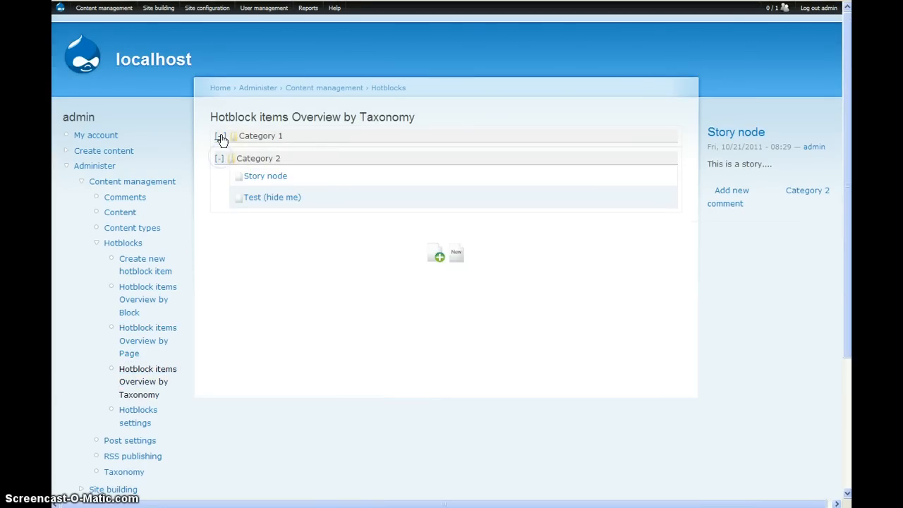
{"action": "left_click", "coordinate": [220, 137]}
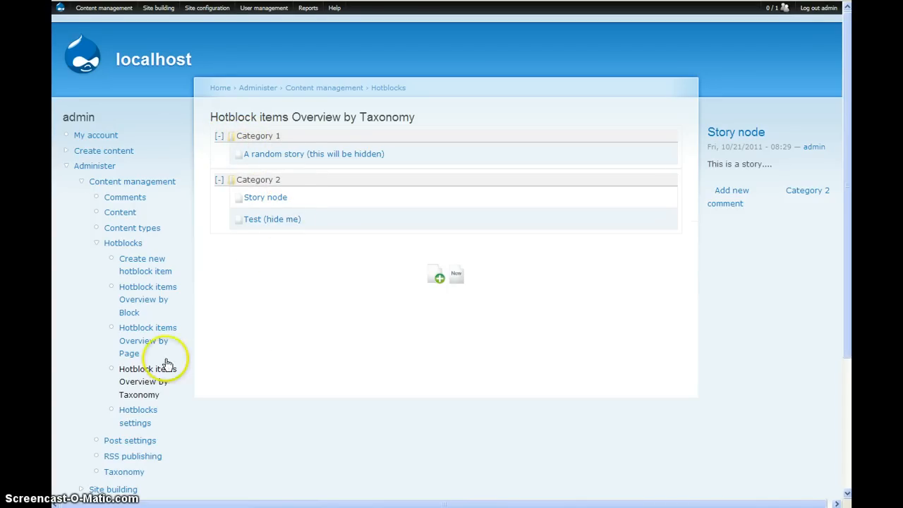
Open the Hotblocks settings page.
{"action": "left_click", "coordinate": [137, 420]}
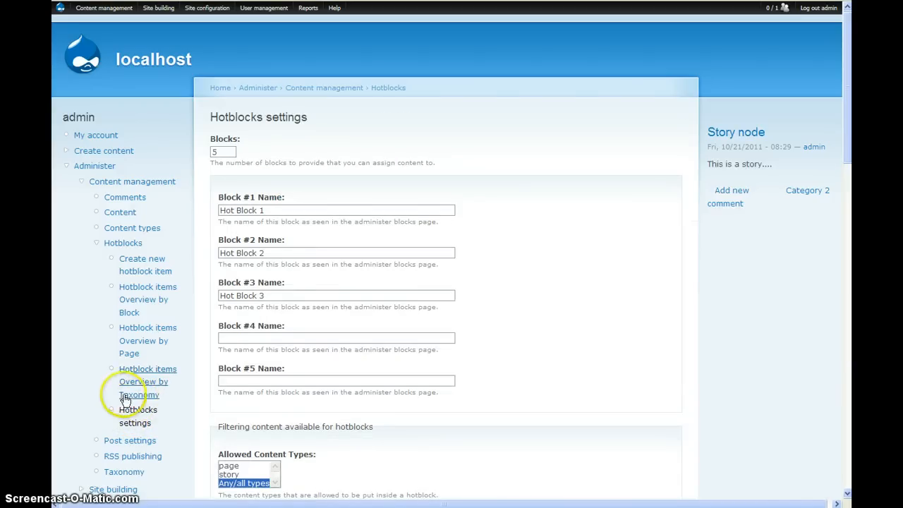